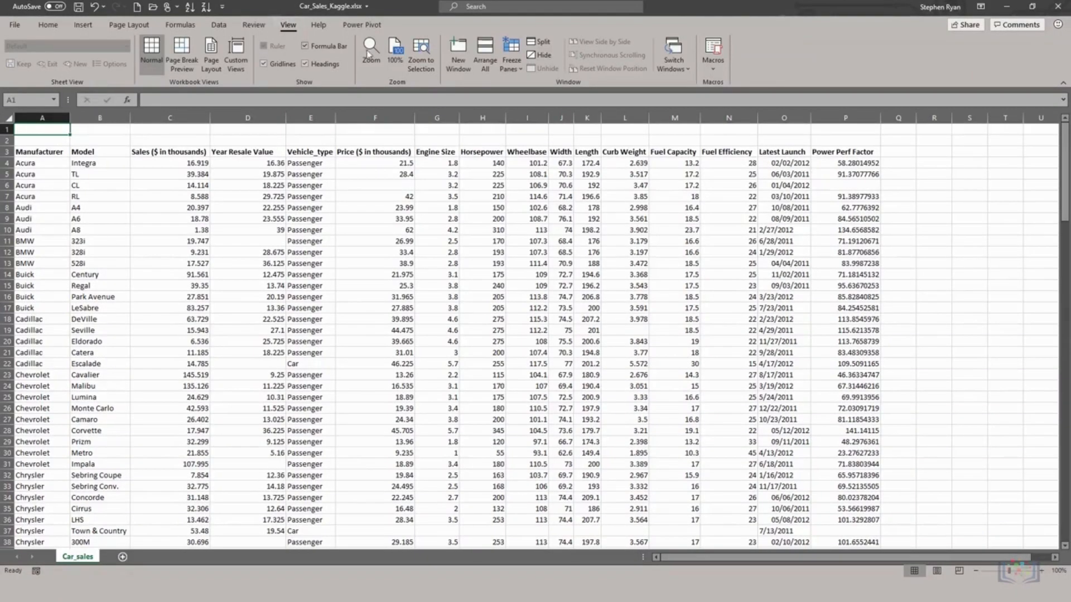
# Step: Zoom the car sales sheet to 200%, then back to 100%, and select A3:E9
pyautogui.click(370, 53)
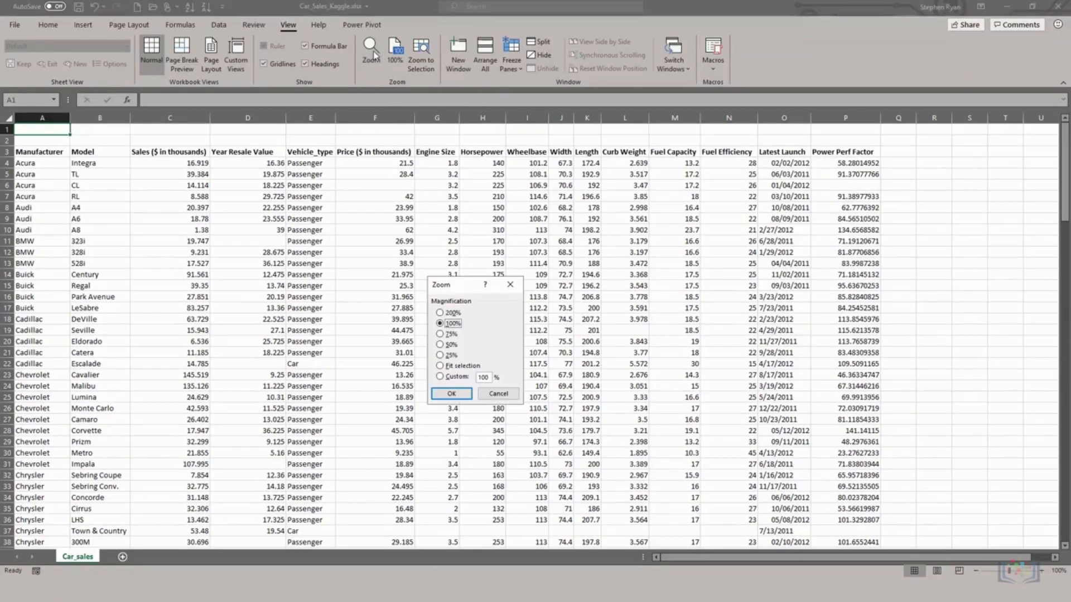
pyautogui.click(440, 313)
pyautogui.click(451, 393)
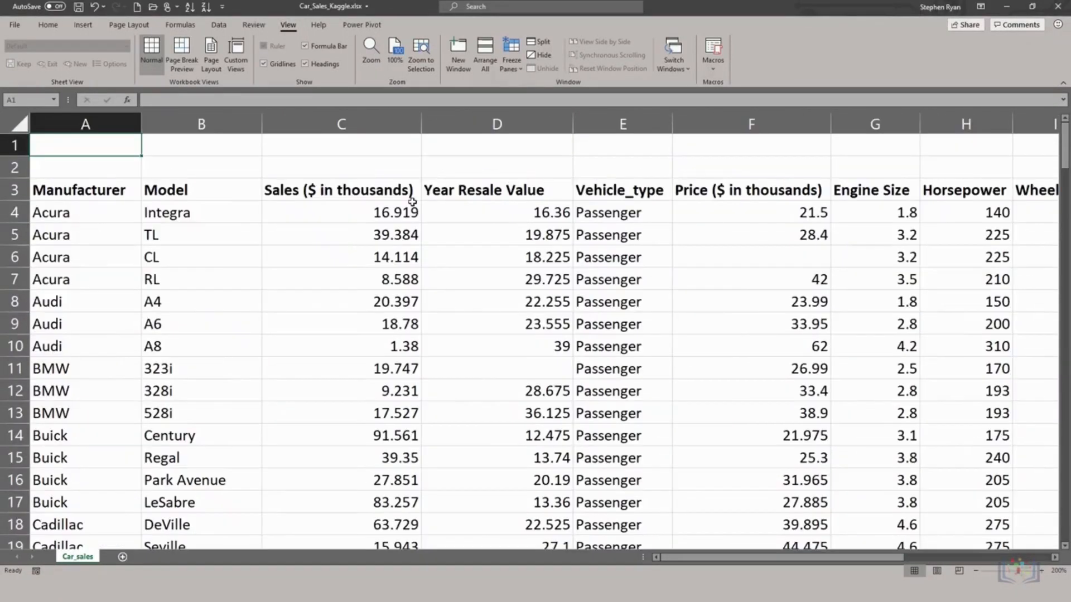
pyautogui.click(394, 50)
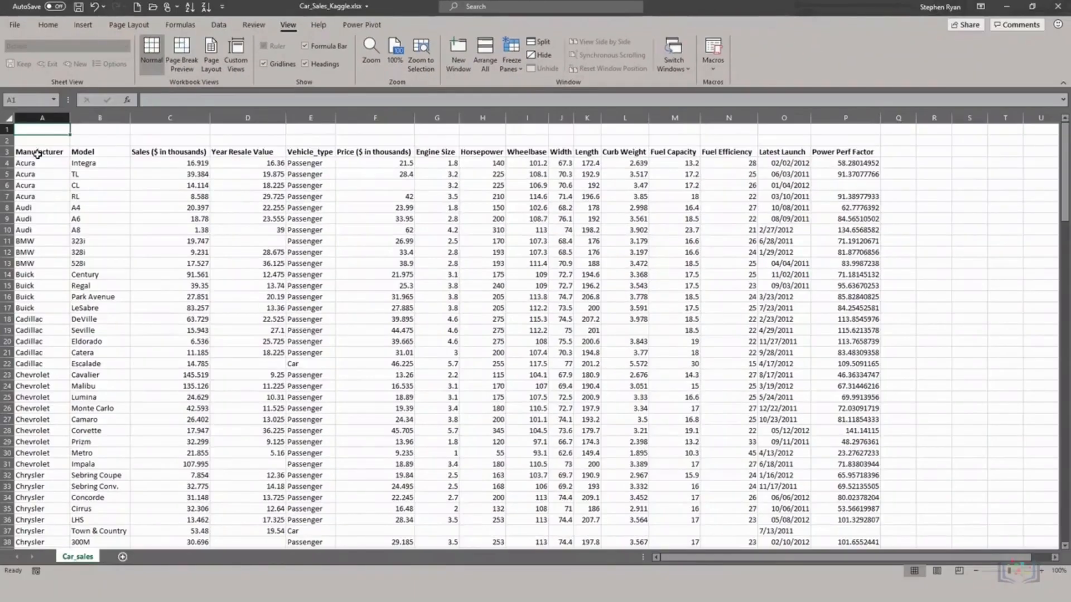
pyautogui.moveTo(37, 155); pyautogui.dragTo(312, 220)
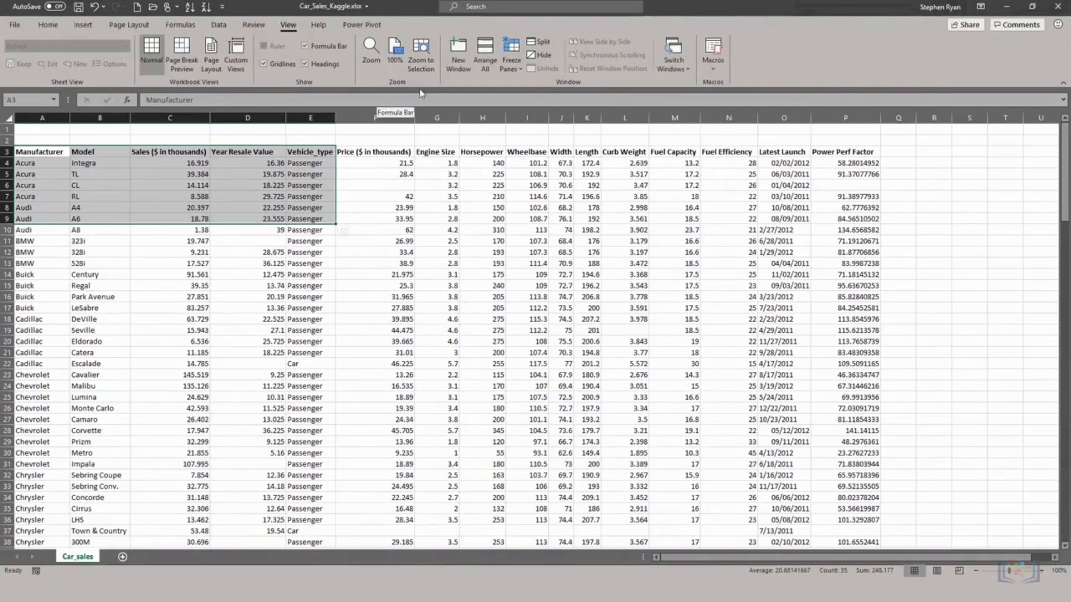
pyautogui.click(421, 56)
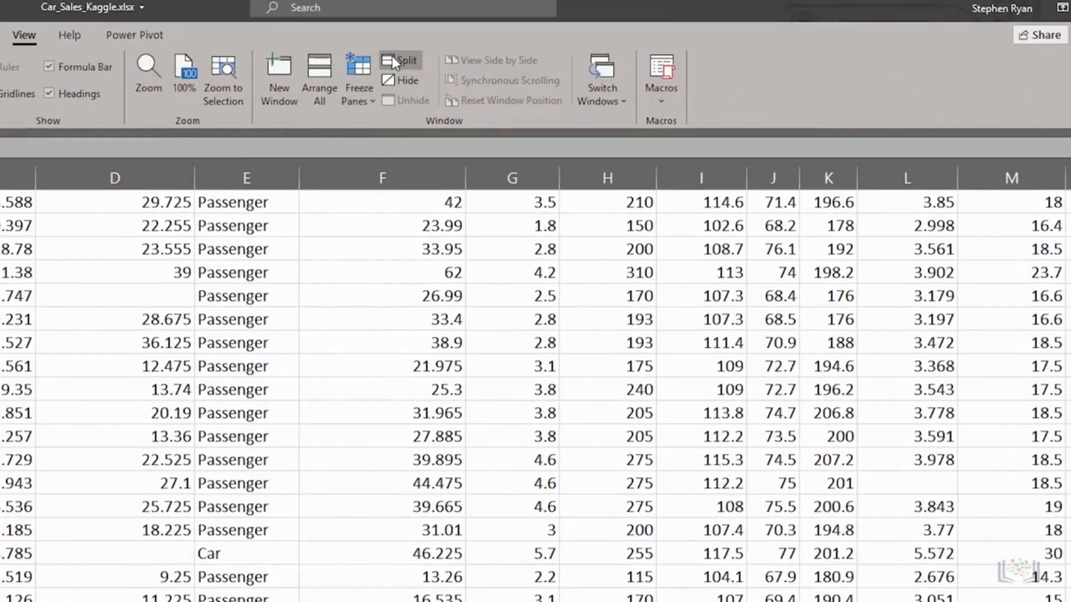
pyautogui.click(390, 63)
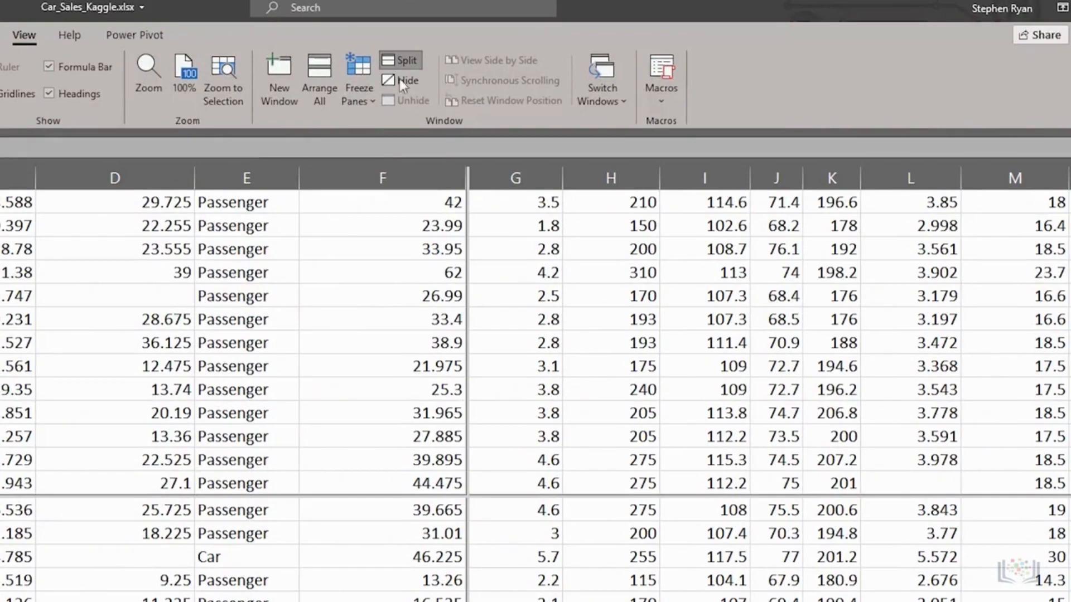
pyautogui.click(640, 342)
pyautogui.scroll(-2, 640, 340)
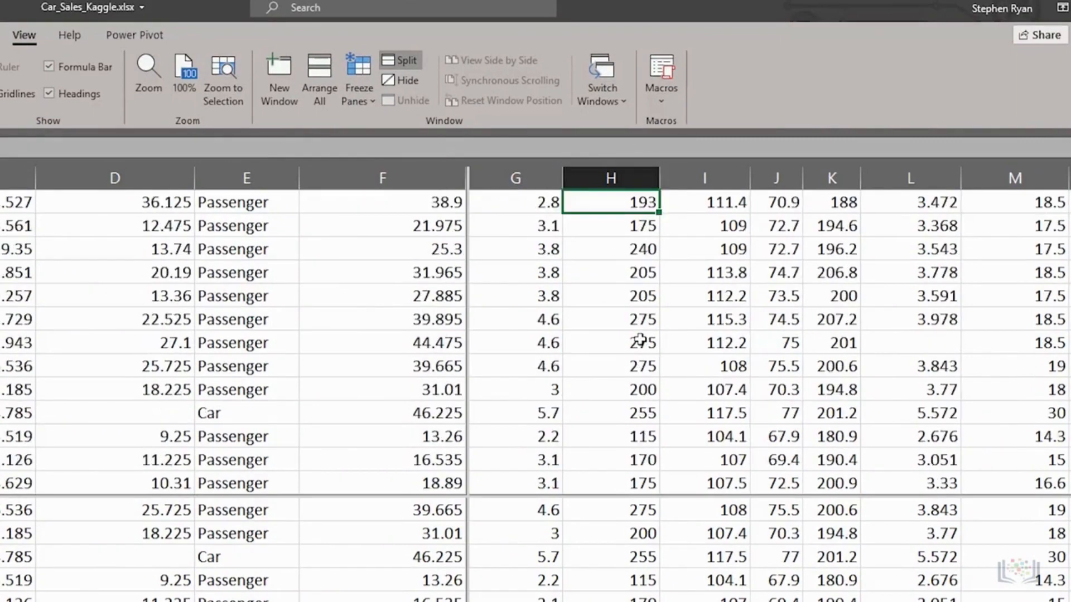
pyautogui.scroll(-3, 640, 340)
pyautogui.click(246, 601)
pyautogui.scroll(6, 246, 601)
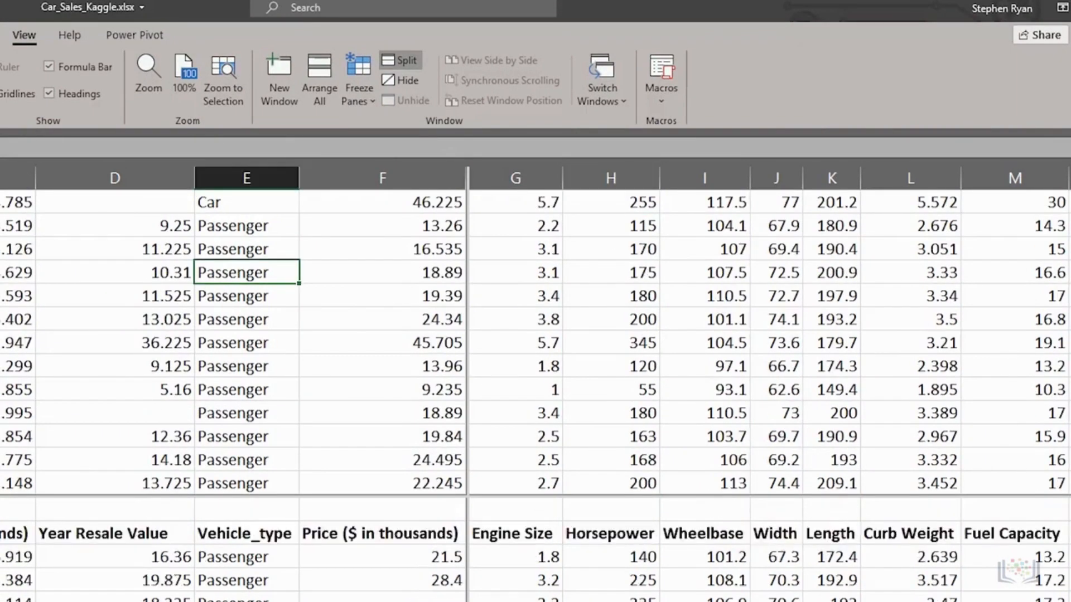
pyautogui.scroll(1, 216, 384)
pyautogui.scroll(-3, 216, 384)
pyautogui.scroll(3, 216, 384)
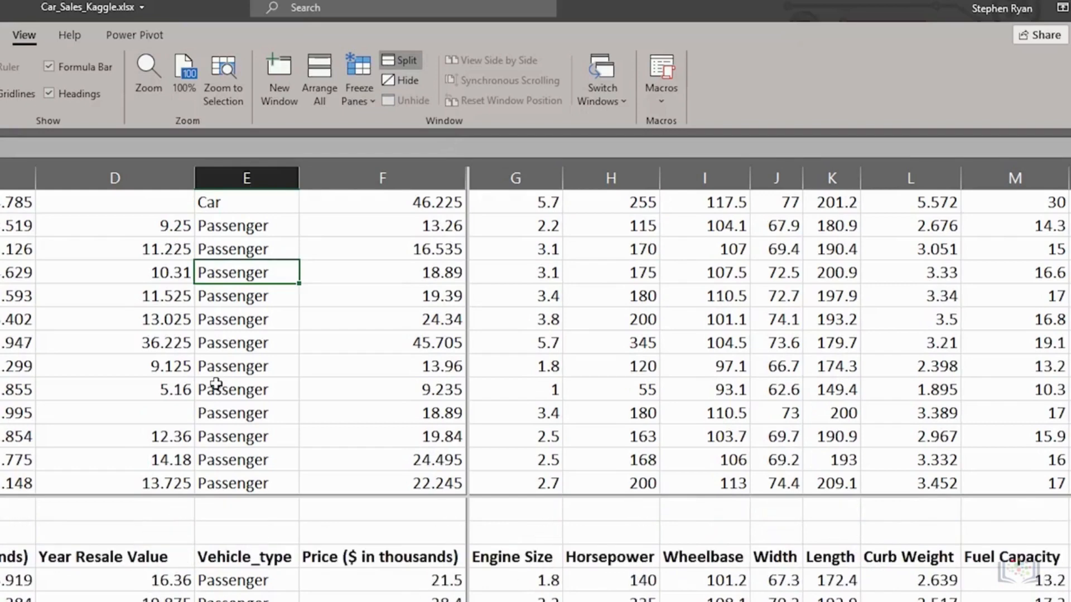
pyautogui.doubleClick(467, 390)
pyautogui.scroll(-2, 280, 407)
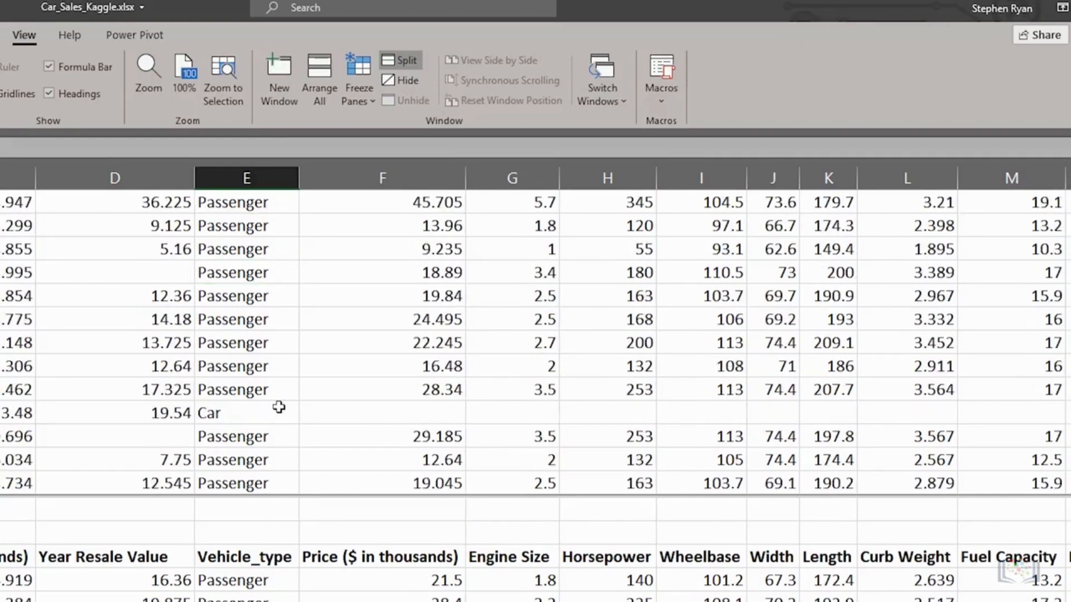
pyautogui.scroll(3, 279, 406)
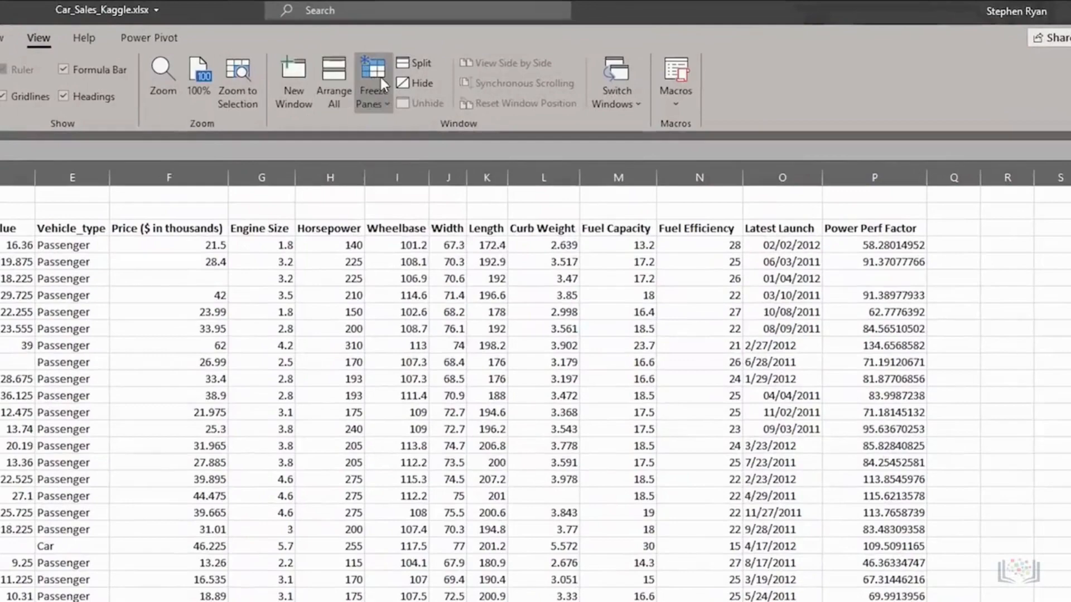
pyautogui.click(489, 57)
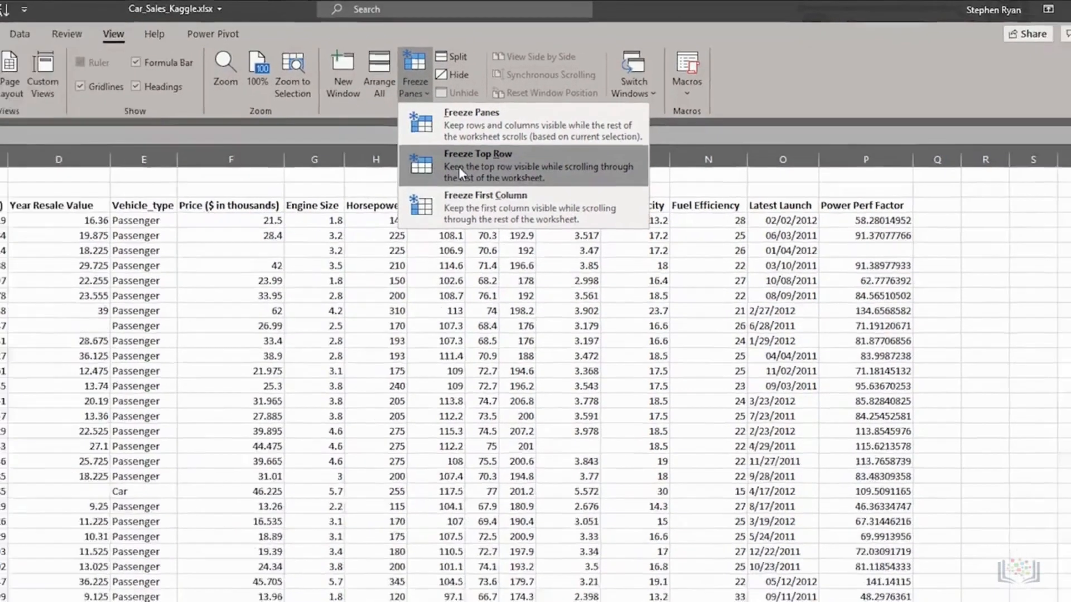
pyautogui.click(421, 183)
pyautogui.scroll(-5, 489, 214)
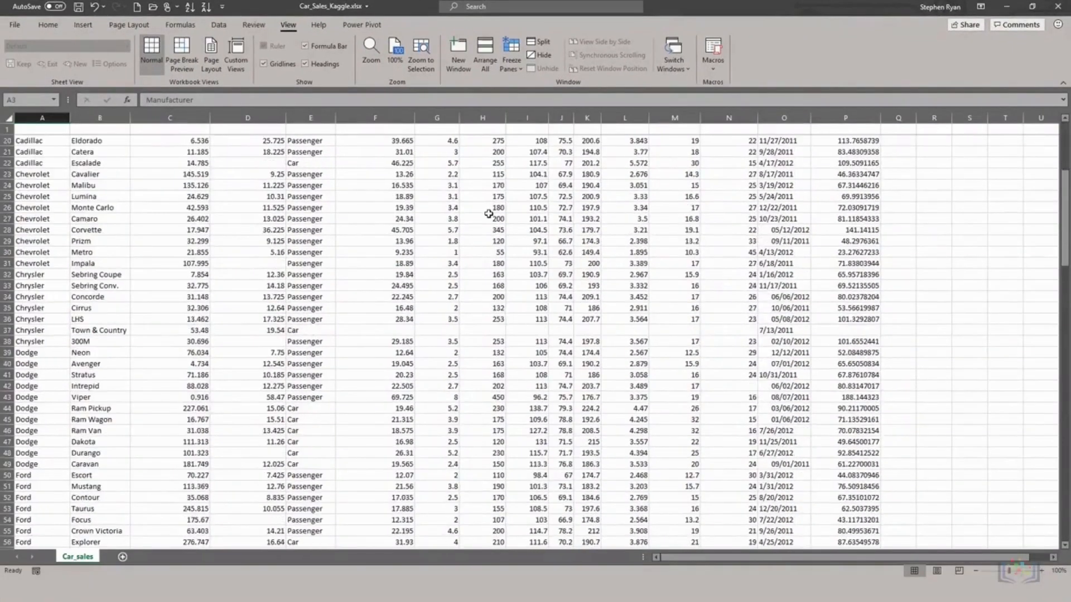
pyautogui.scroll(8, 489, 213)
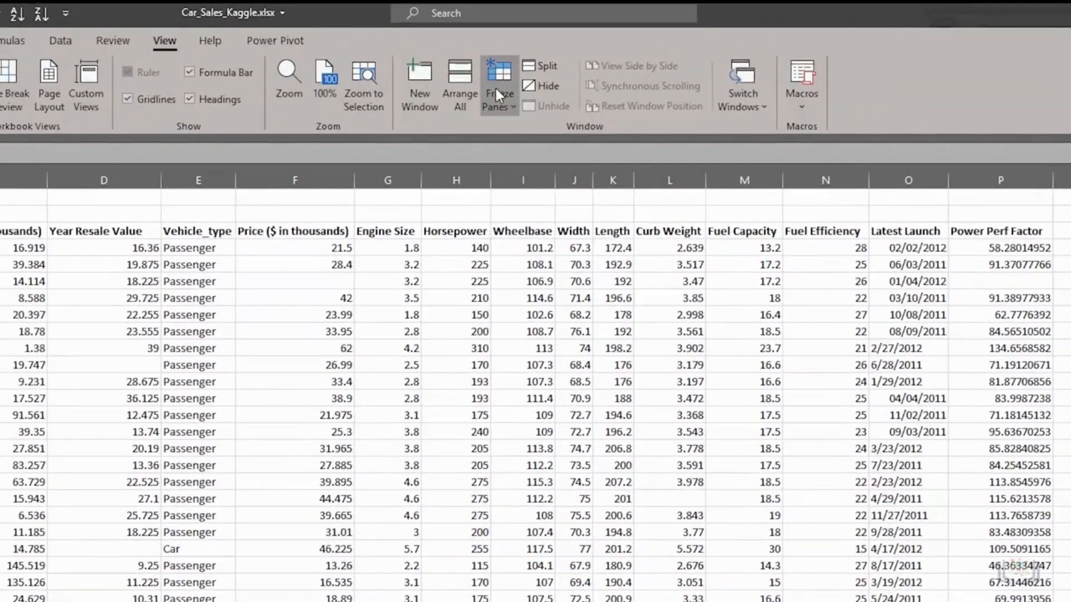
pyautogui.click(509, 56)
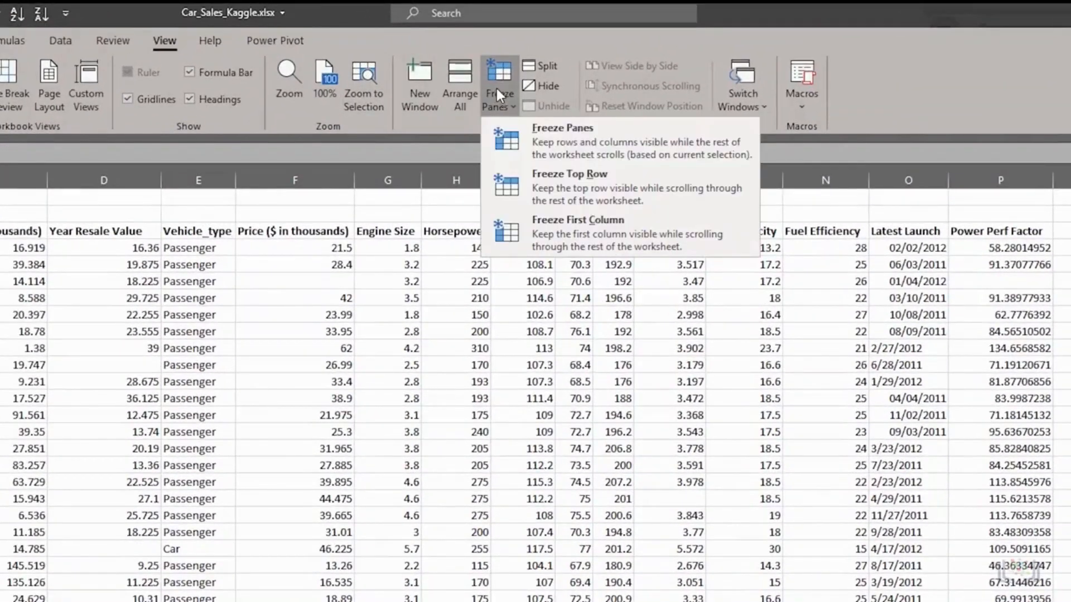
pyautogui.click(537, 128)
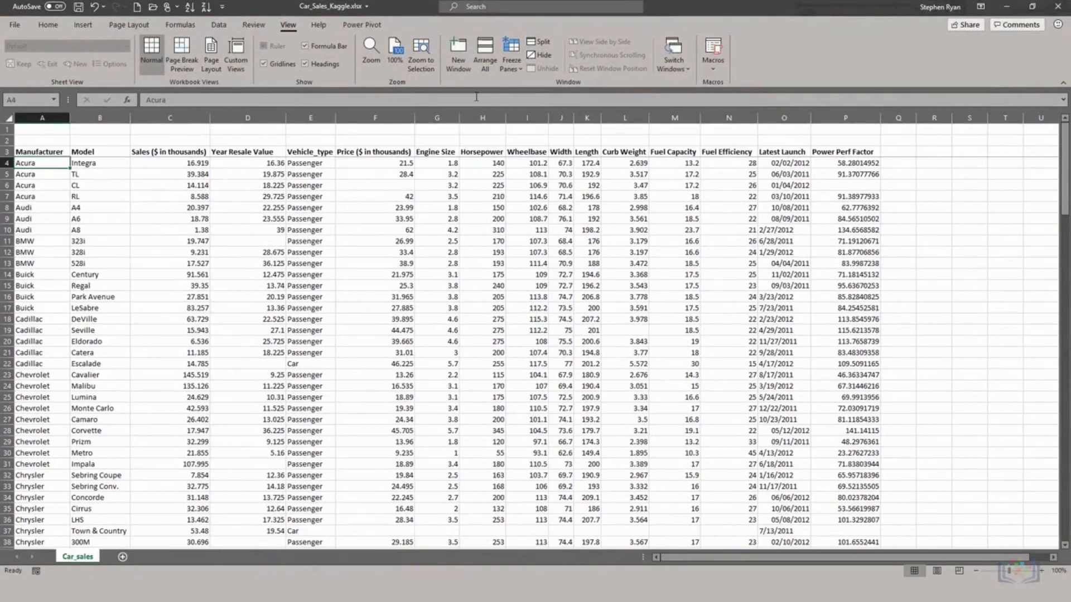
pyautogui.click(511, 56)
pyautogui.click(534, 87)
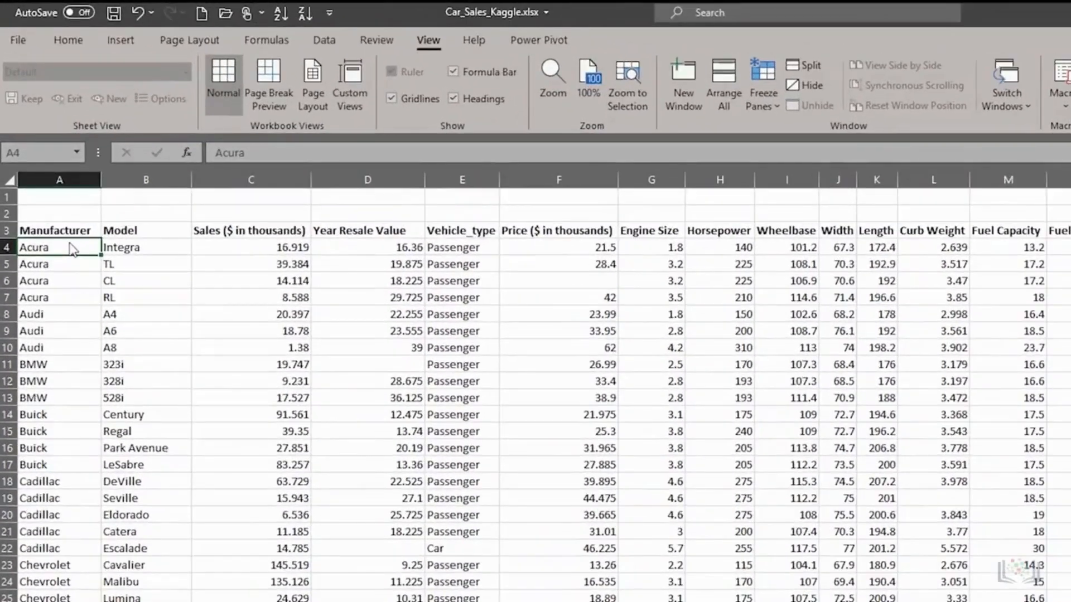
# Step: Freeze panes at C4 so rows 1–3 and the Manufacturer and Model columns stay fixed
pyautogui.click(258, 247)
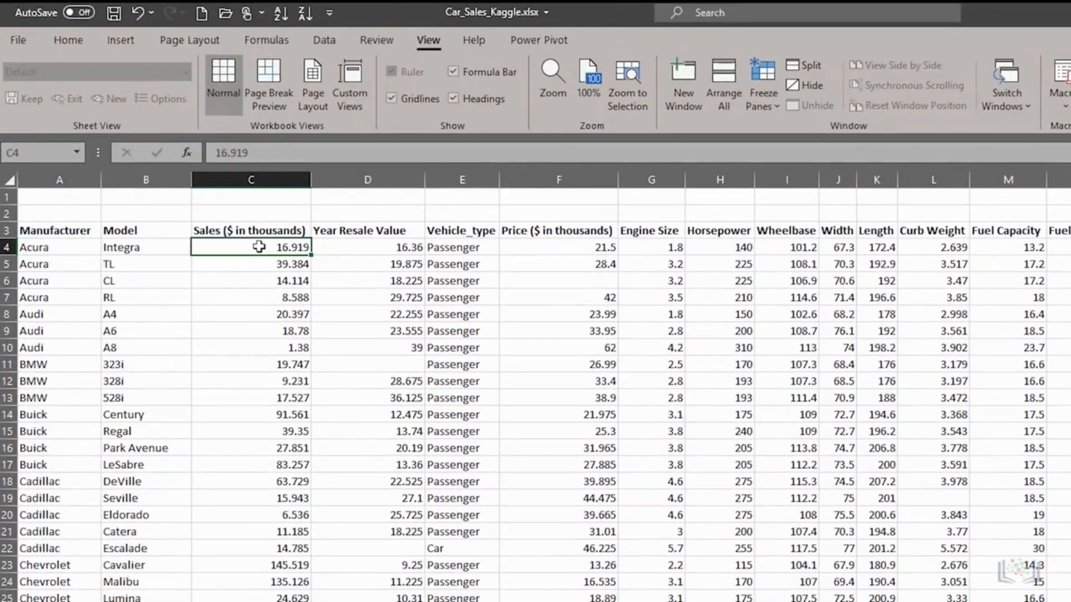
pyautogui.click(758, 92)
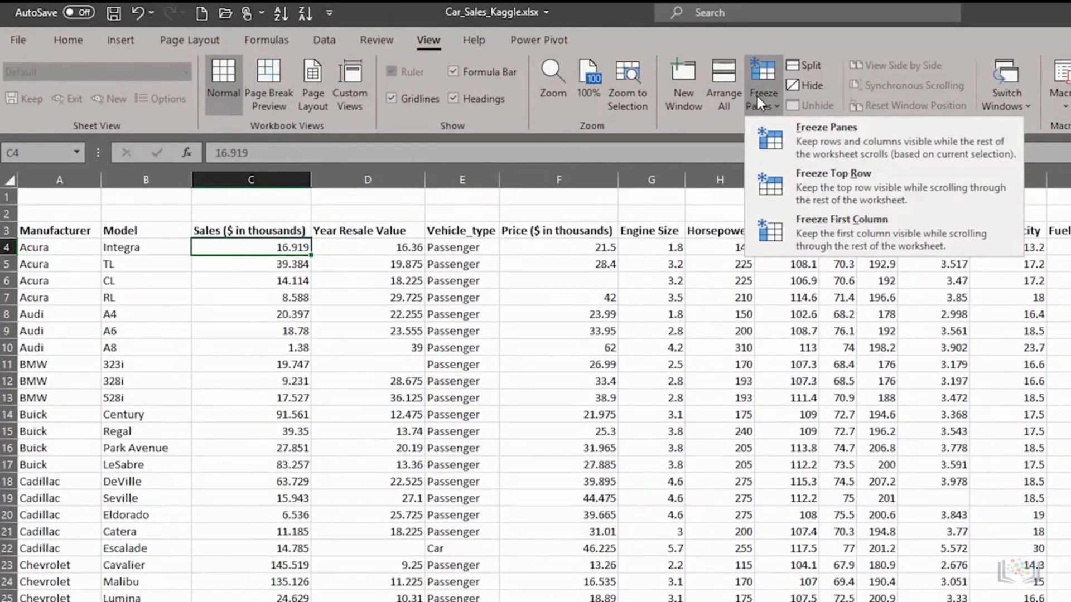
pyautogui.click(811, 146)
# Step: Scroll down and sideways through the data, then jump back to the top with Ctrl+Home
pyautogui.click(412, 282)
pyautogui.scroll(-8, 413, 282)
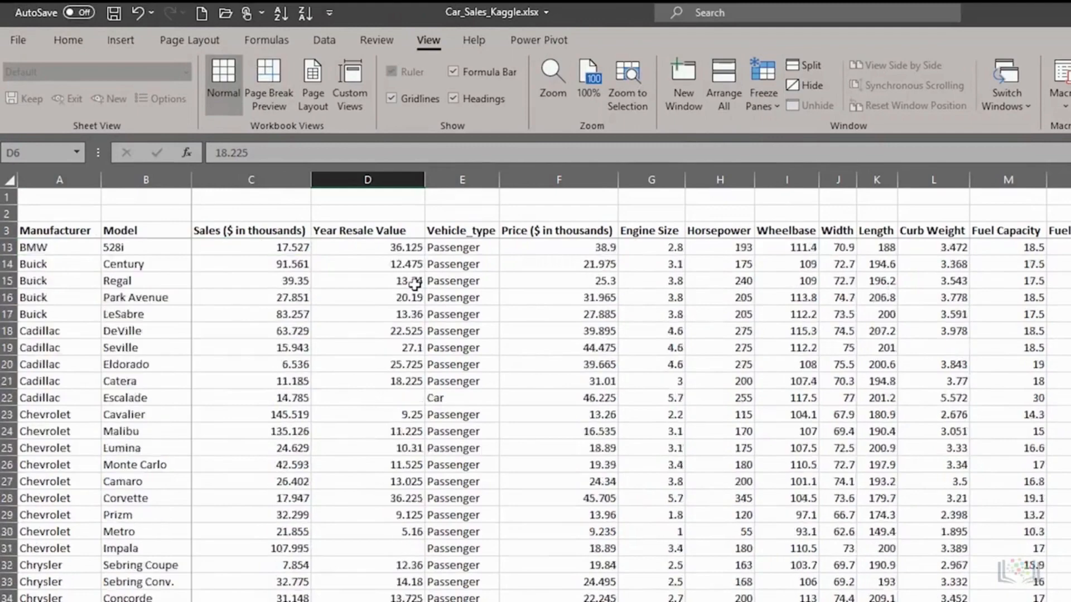
pyautogui.scroll(-6, 414, 285)
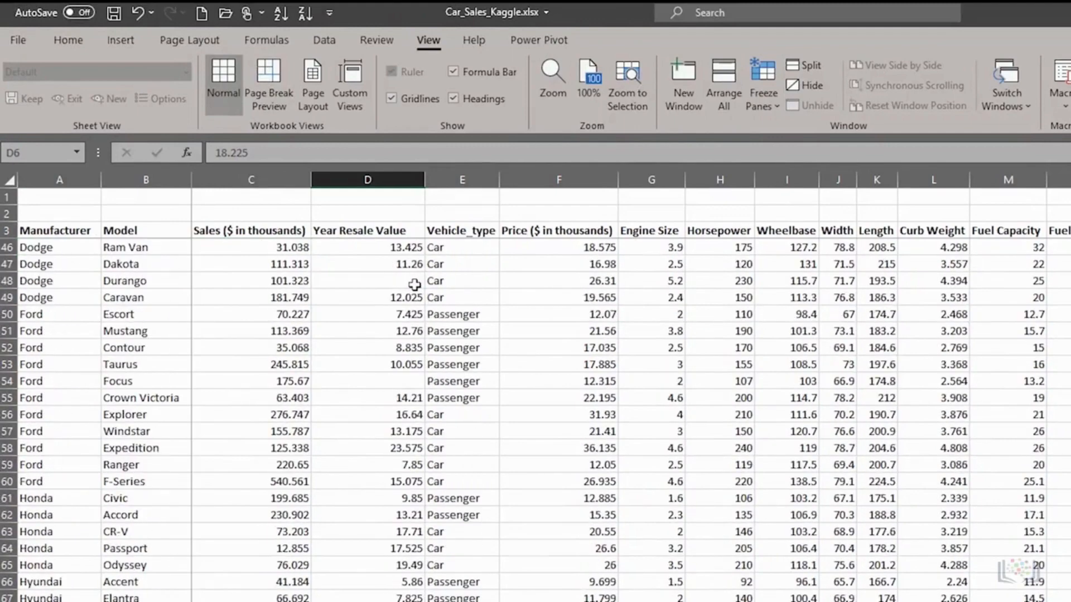
pyautogui.scroll(-1, 414, 284)
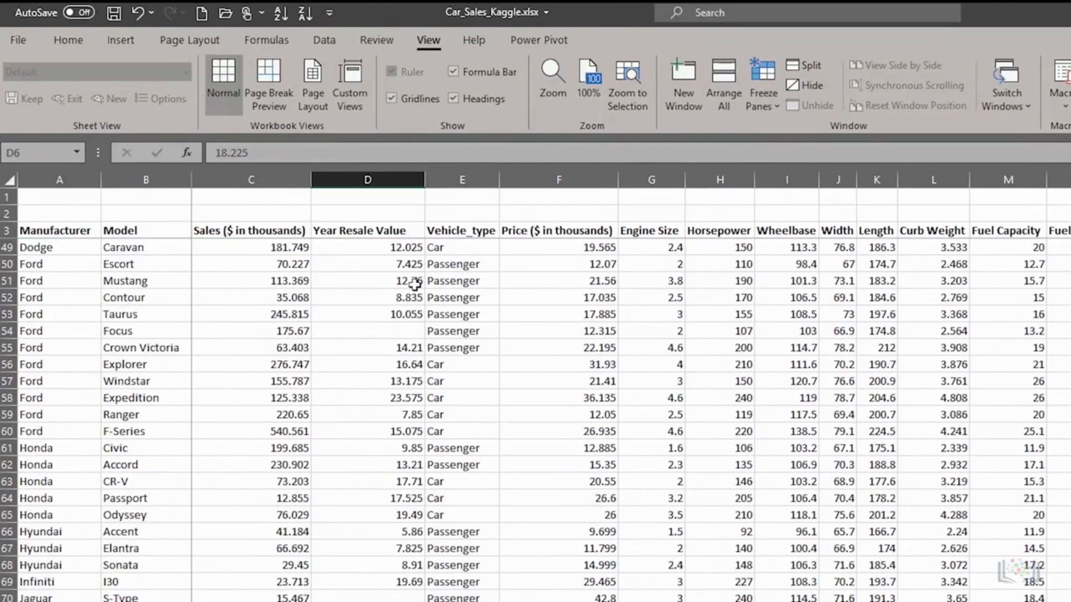
pyautogui.scroll(-2, 413, 284)
pyautogui.click(413, 285)
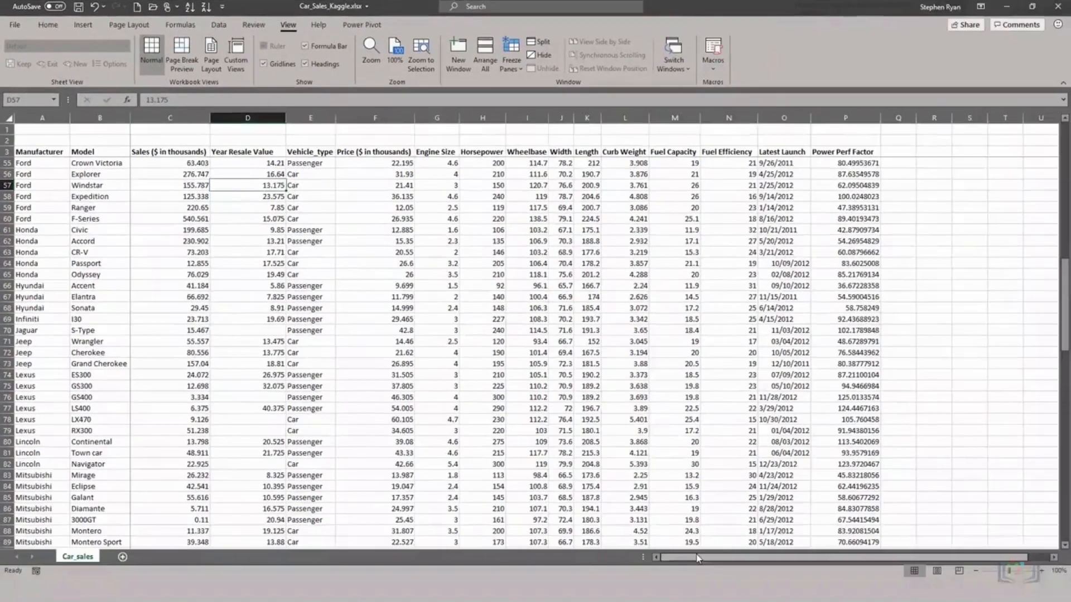
pyautogui.moveTo(702, 557); pyautogui.dragTo(565, 499)
pyautogui.hotkey('ctrl', 'Home')
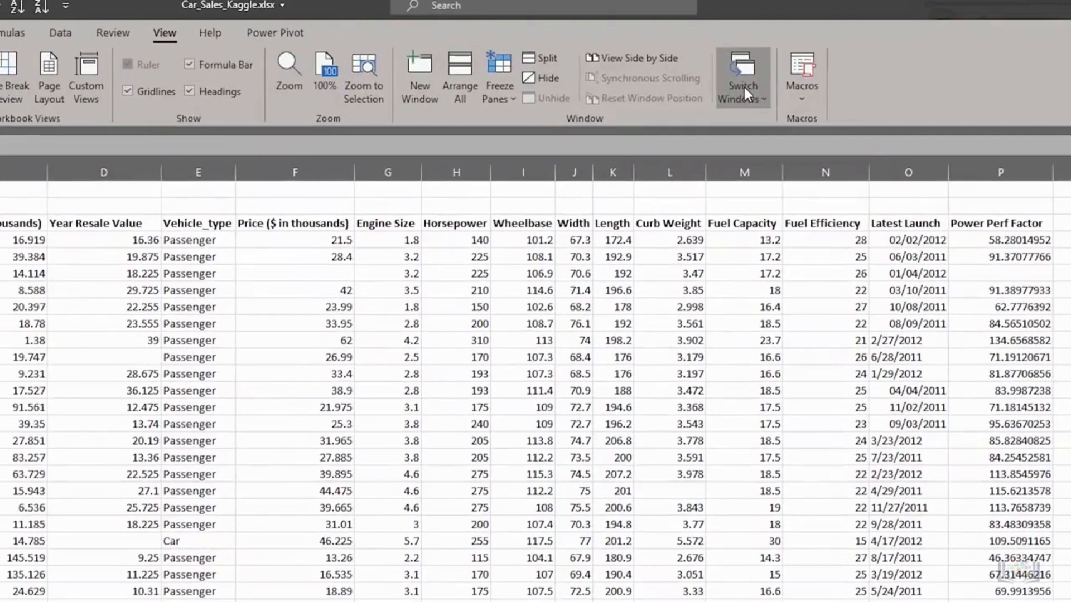
pyautogui.click(674, 59)
pyautogui.click(756, 124)
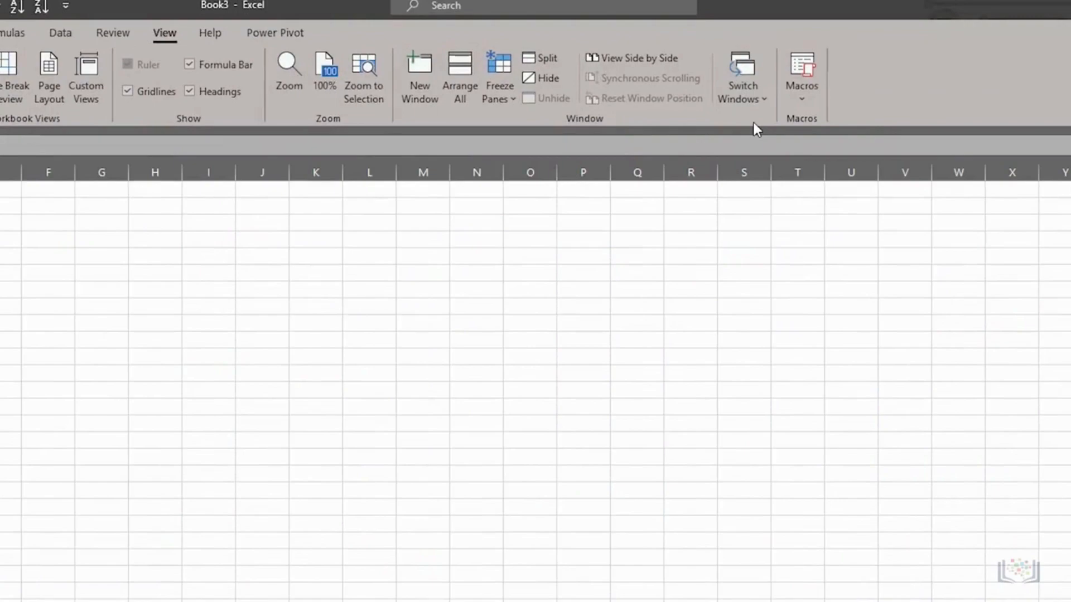
pyautogui.click(751, 75)
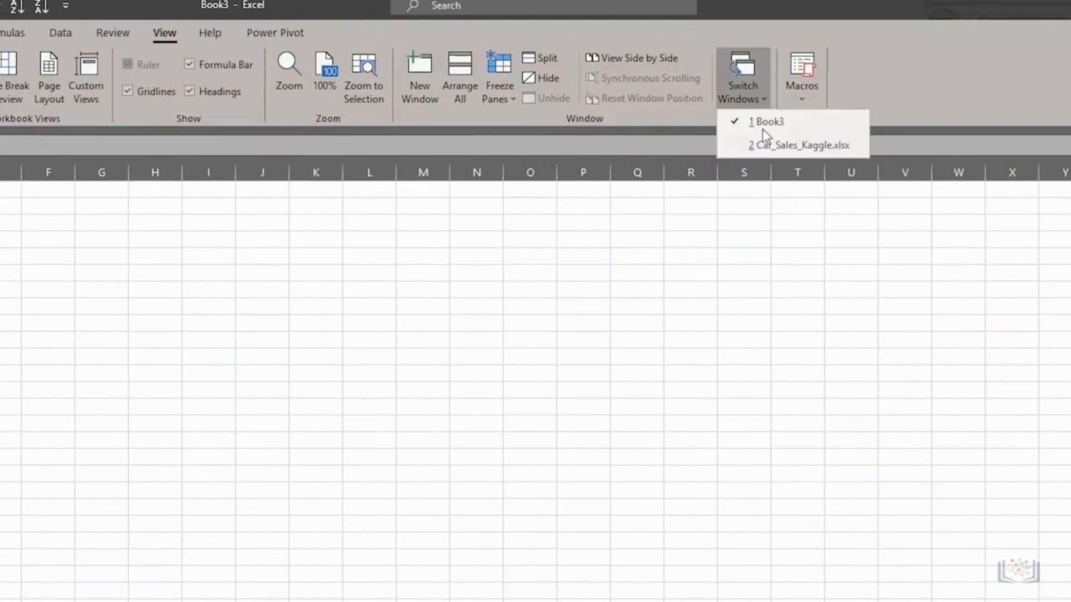
pyautogui.click(764, 146)
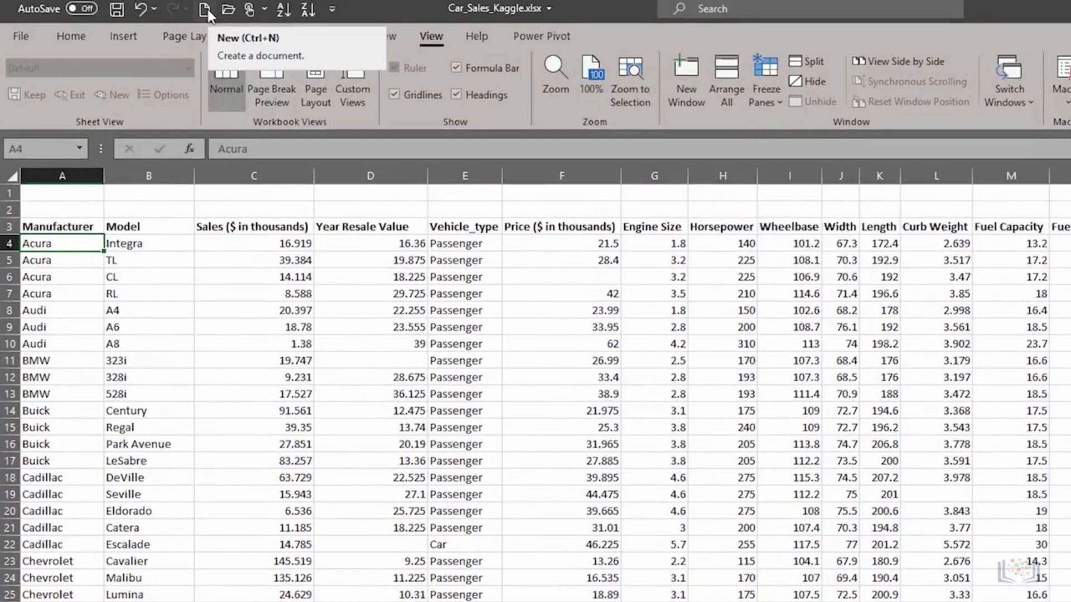
# Step: Create a new blank workbook and enter 'Month' in A1
pyautogui.click(206, 10)
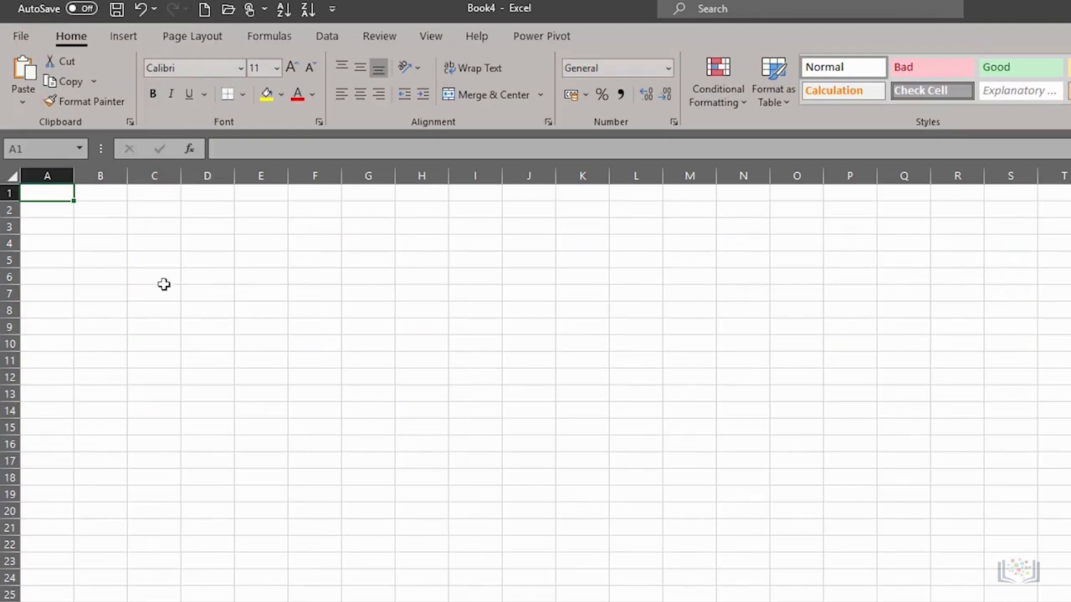
pyautogui.write('Month')
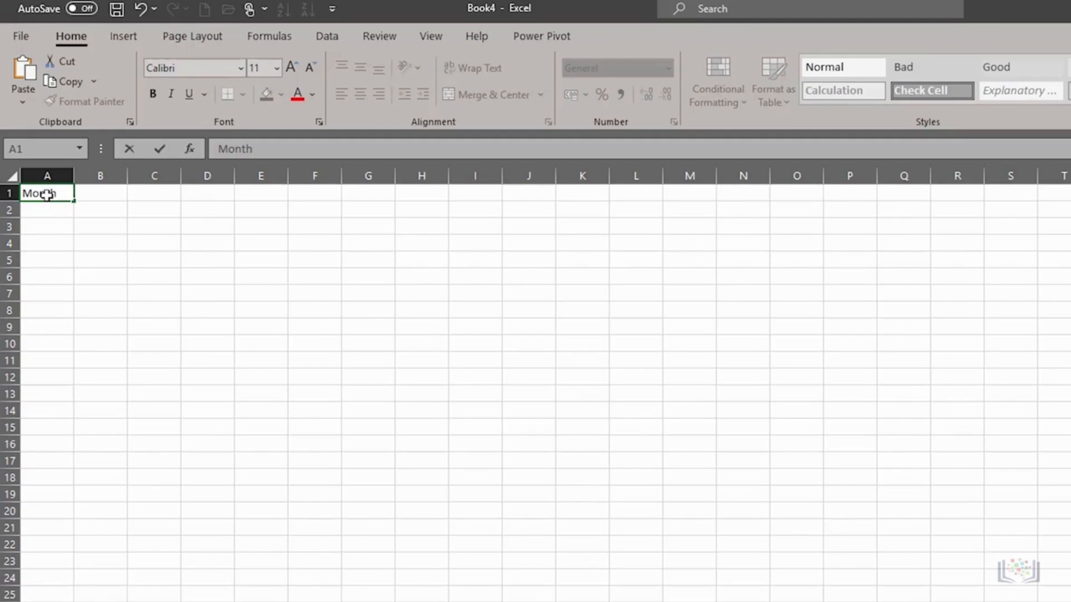
pyautogui.press('Return')
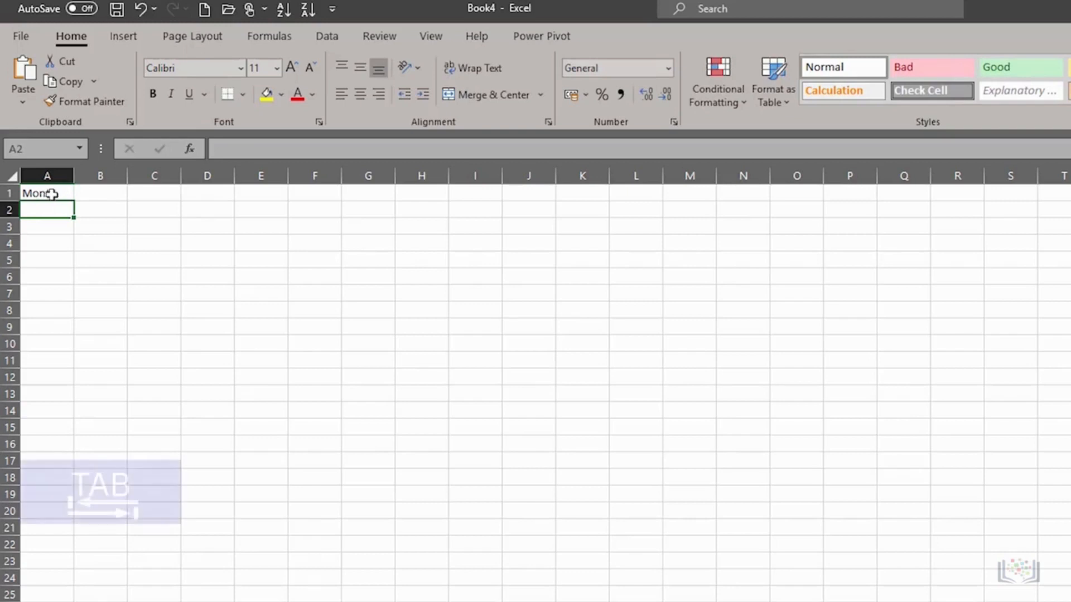
# Step: Enter 'Car Sales', 'Parts Sales' and 'Accessories Sales' in B1:D1 and widen column C
pyautogui.click(47, 193)
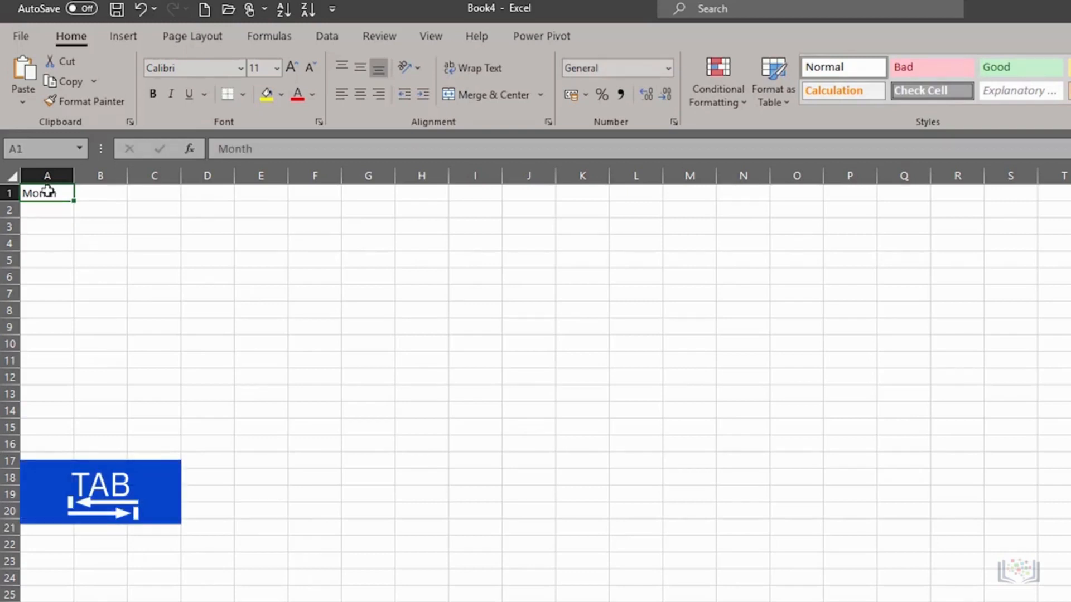
pyautogui.press('Tab')
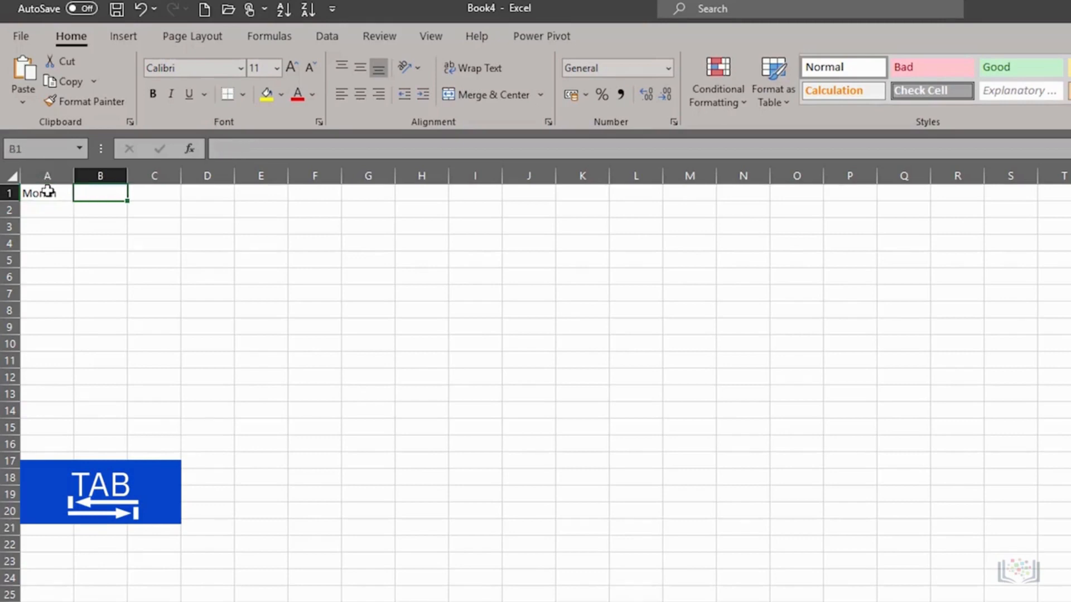
pyautogui.write('Car Sales')
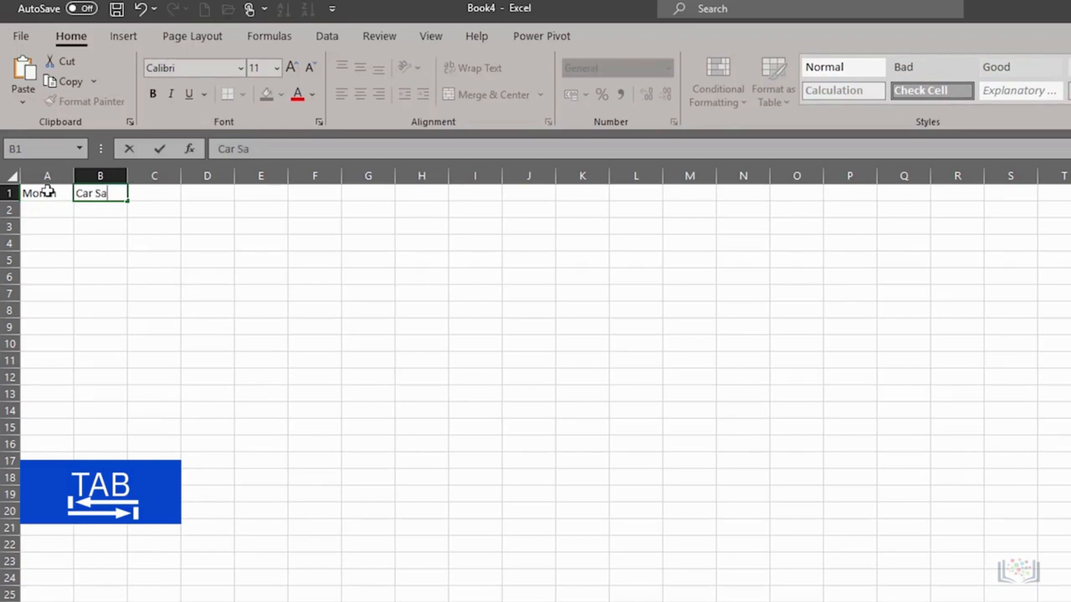
pyautogui.press('Tab')
pyautogui.write('Parts Sales')
pyautogui.press('Tab')
pyautogui.write('Accessories Sales')
pyautogui.press('Tab')
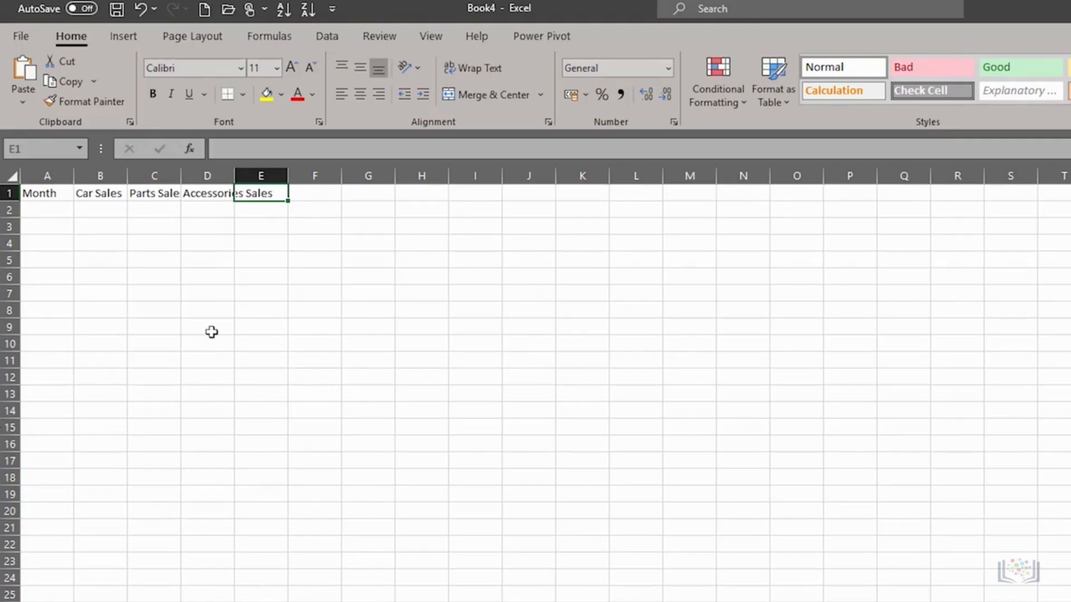
pyautogui.moveTo(184, 175); pyautogui.dragTo(196, 175)
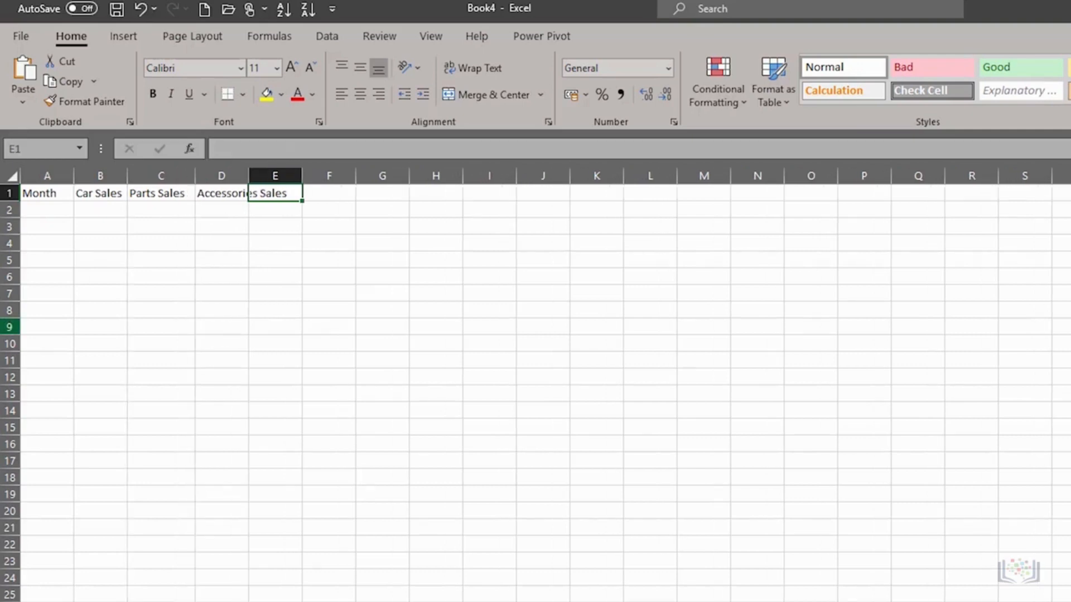
# Step: Autofit column D to 'Accessories Sales' and make the row 1 headers bold
pyautogui.click(251, 243)
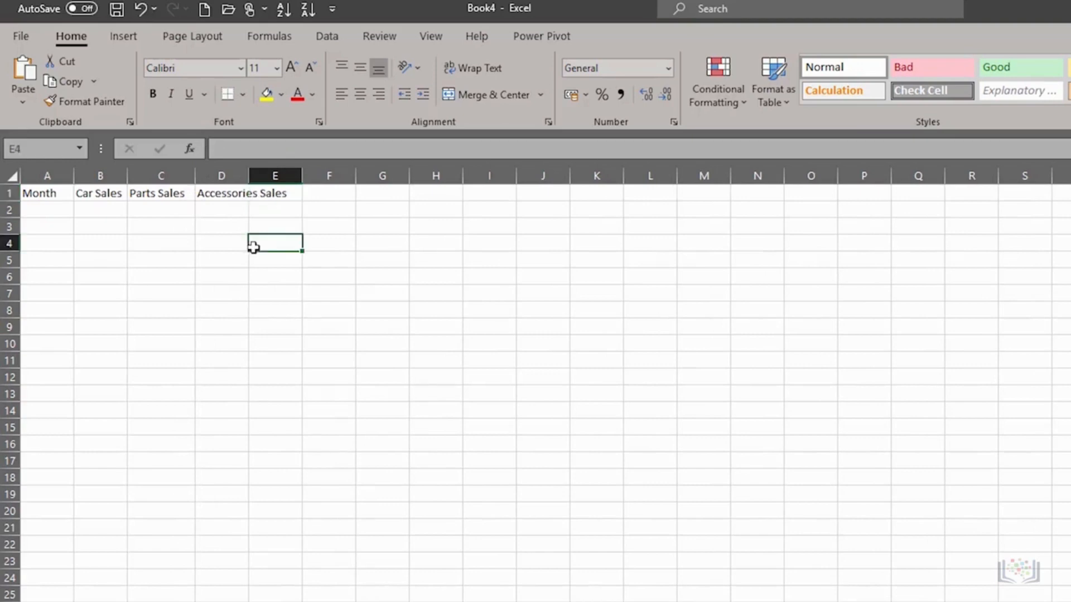
pyautogui.doubleClick(248, 176)
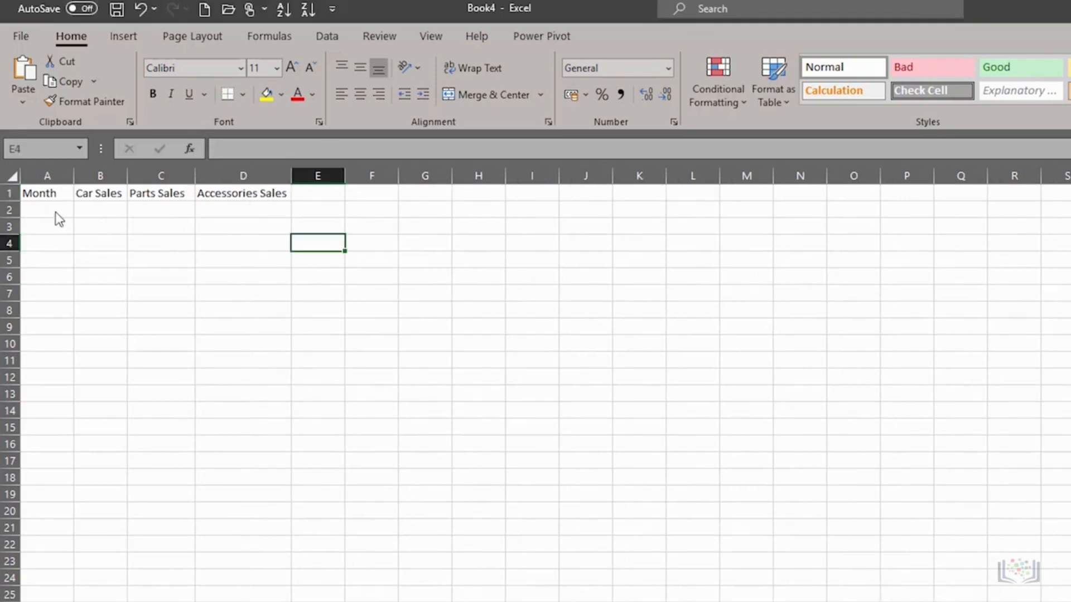
pyautogui.click(8, 193)
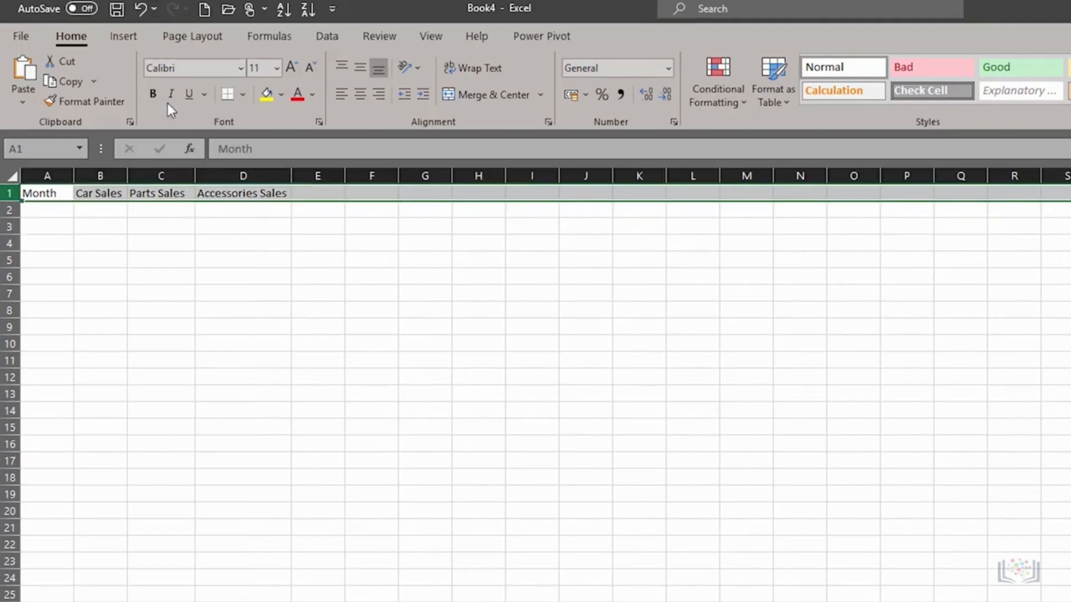
pyautogui.click(153, 94)
pyautogui.click(66, 212)
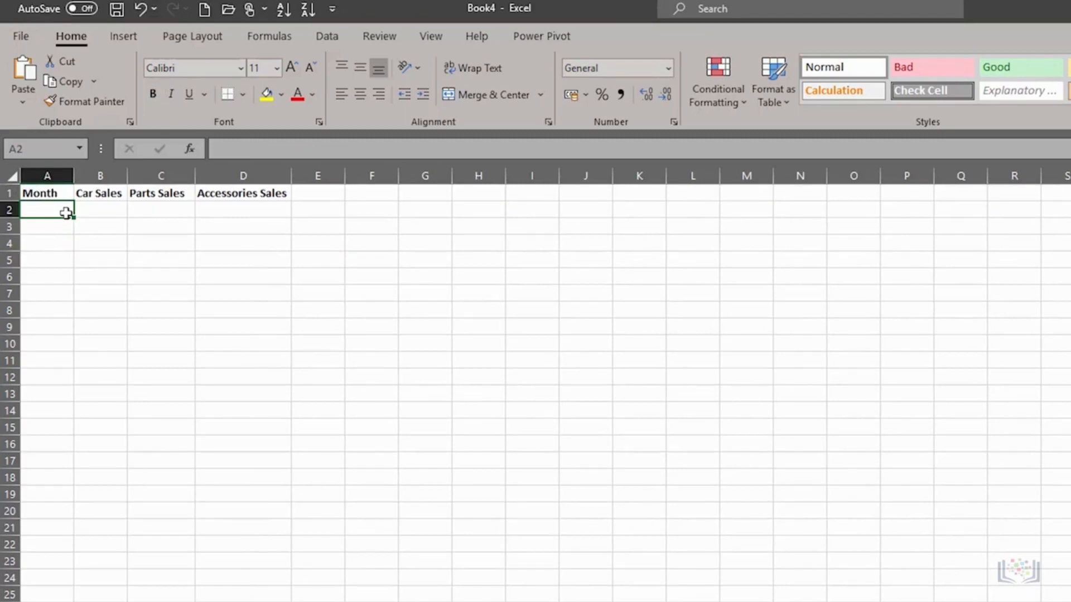
pyautogui.click(249, 177)
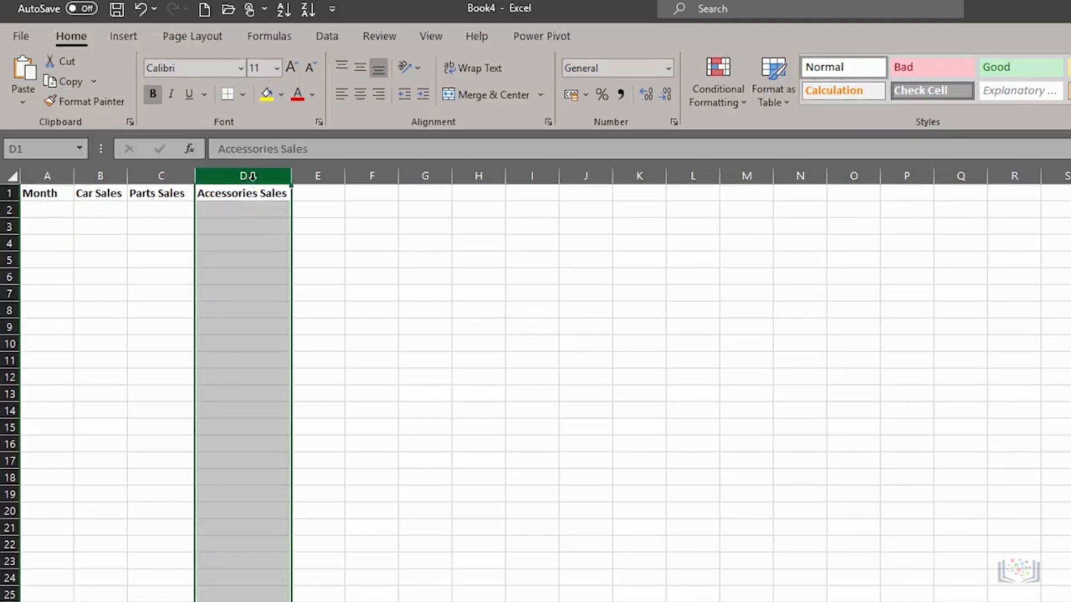
# Step: Insert a new column D before Accessories Sales and give it the header 'Servicing Sales'
pyautogui.rightClick(252, 176)
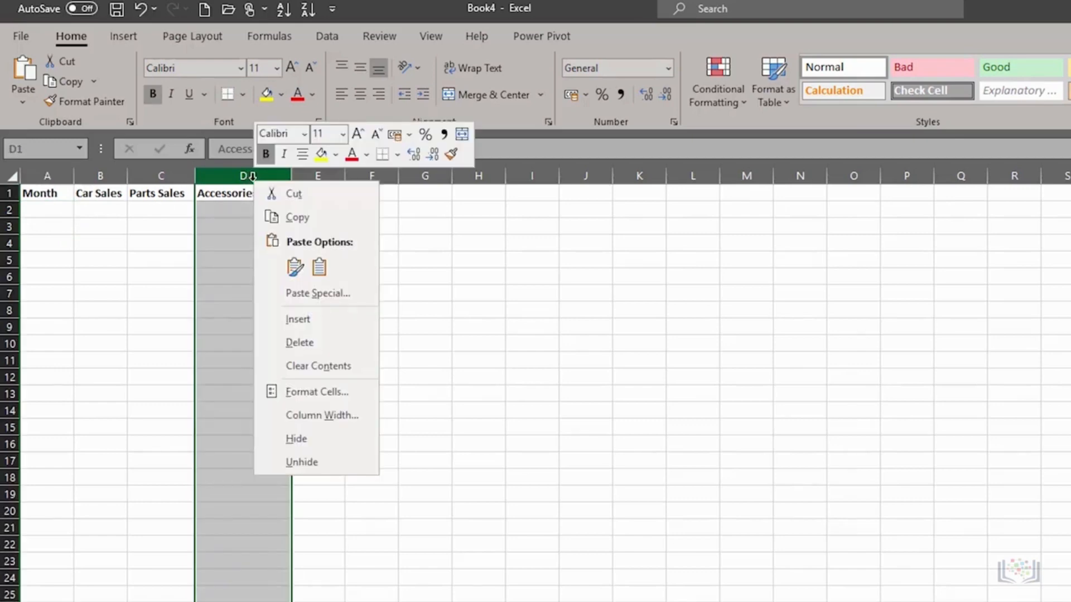
pyautogui.click(293, 319)
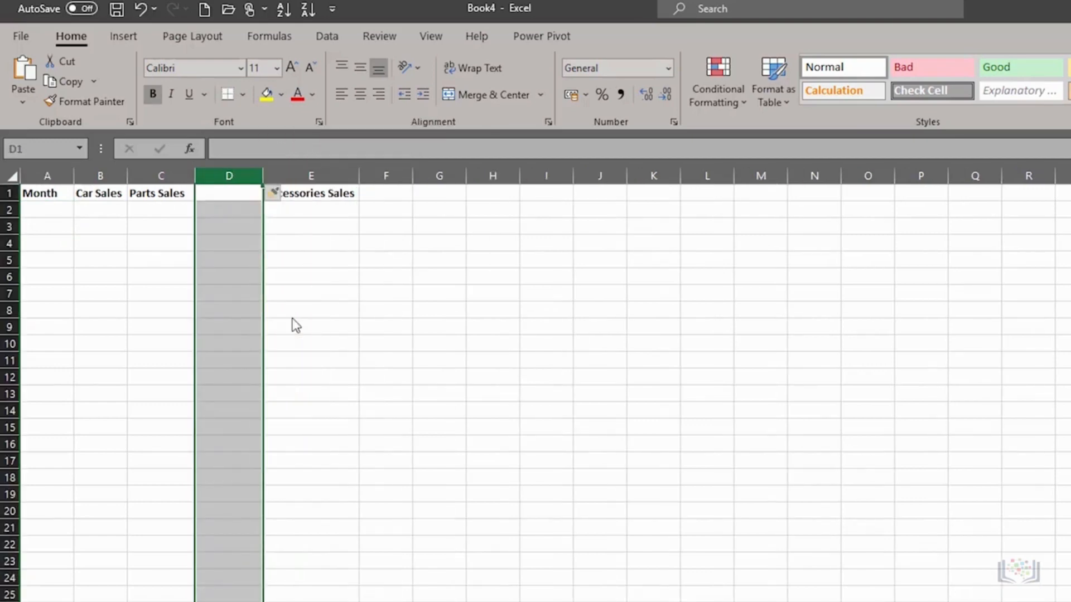
pyautogui.click(220, 195)
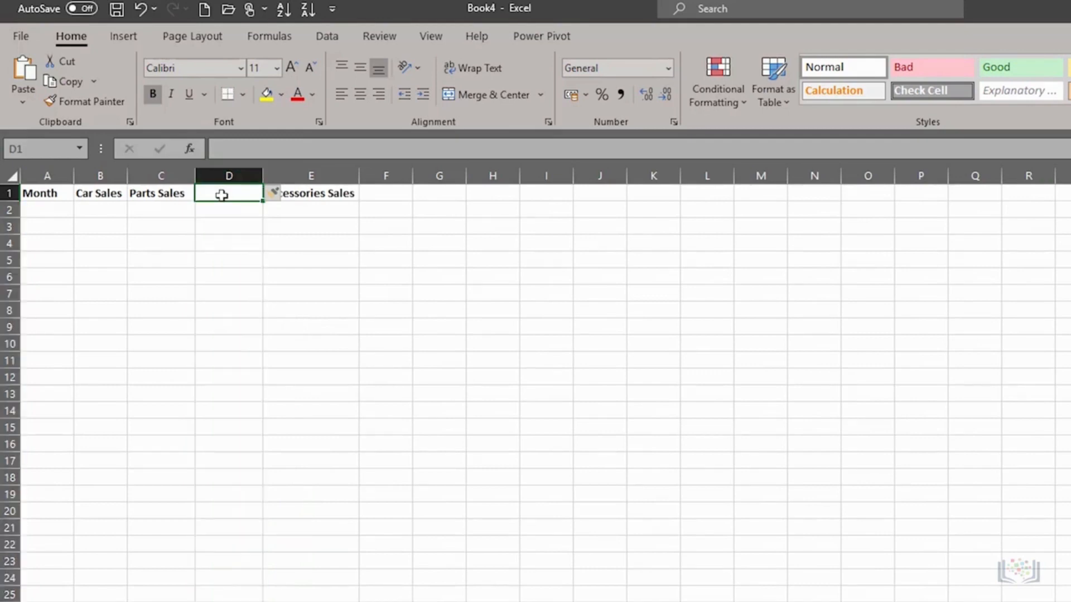
pyautogui.write('Servicing')
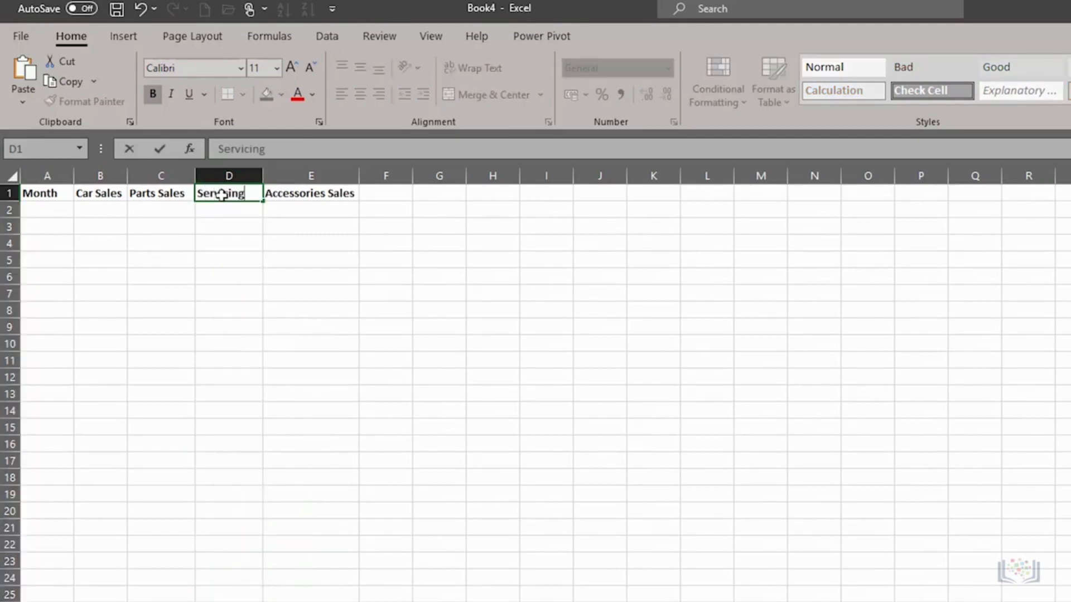
pyautogui.write(' Sales')
pyautogui.press('Tab')
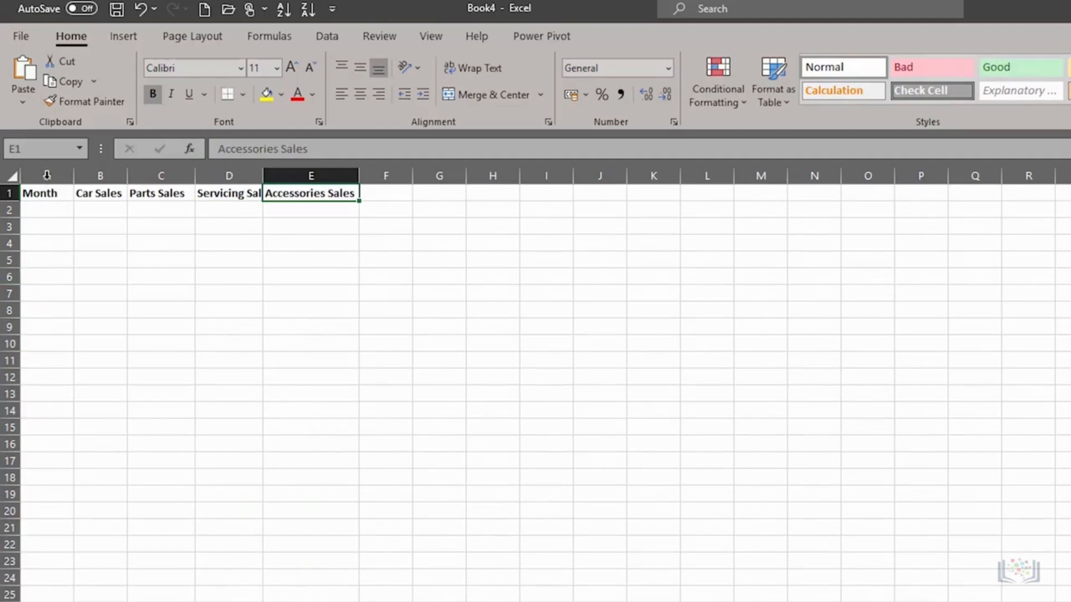
# Step: AutoFit columns A through E to their header text
pyautogui.moveTo(47, 175); pyautogui.dragTo(306, 175)
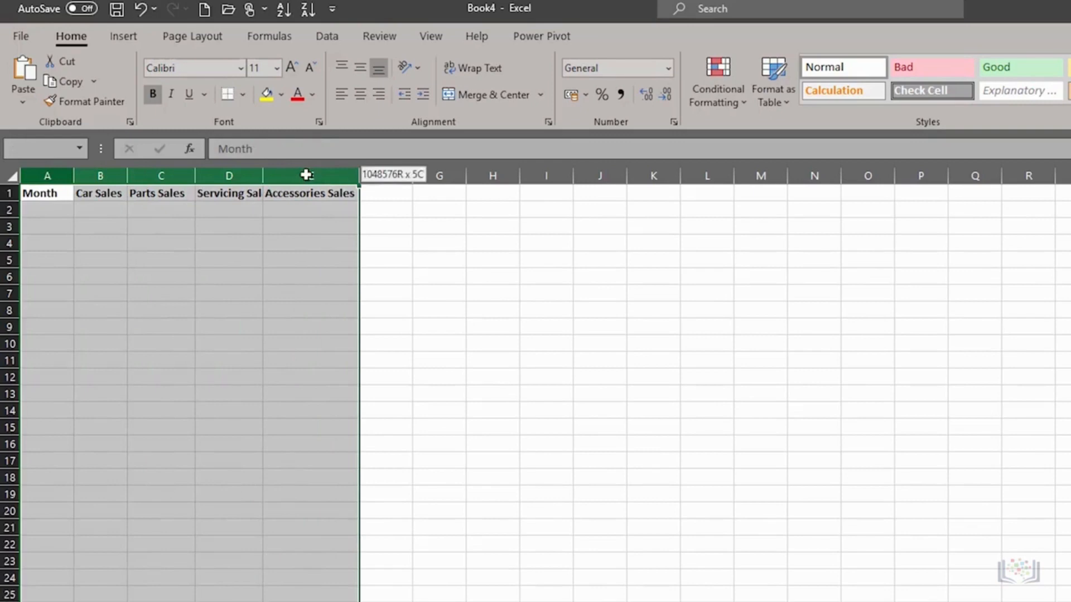
pyautogui.doubleClick(195, 177)
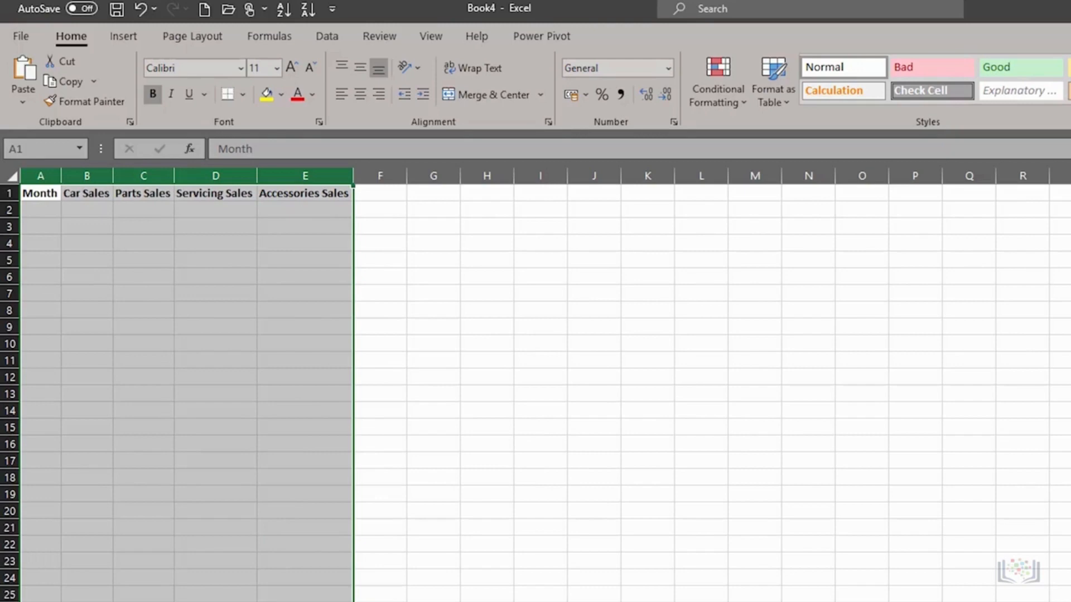
pyautogui.click(36, 210)
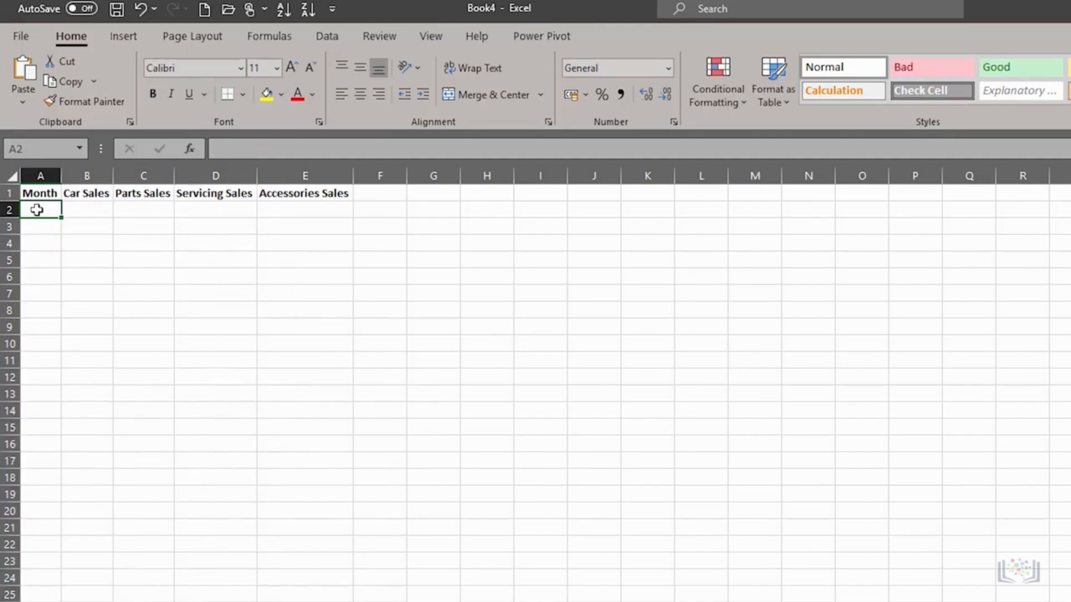
# Step: Type the months Jan, Feb, Mar and Apr down column A starting at A2
pyautogui.write('Jan')
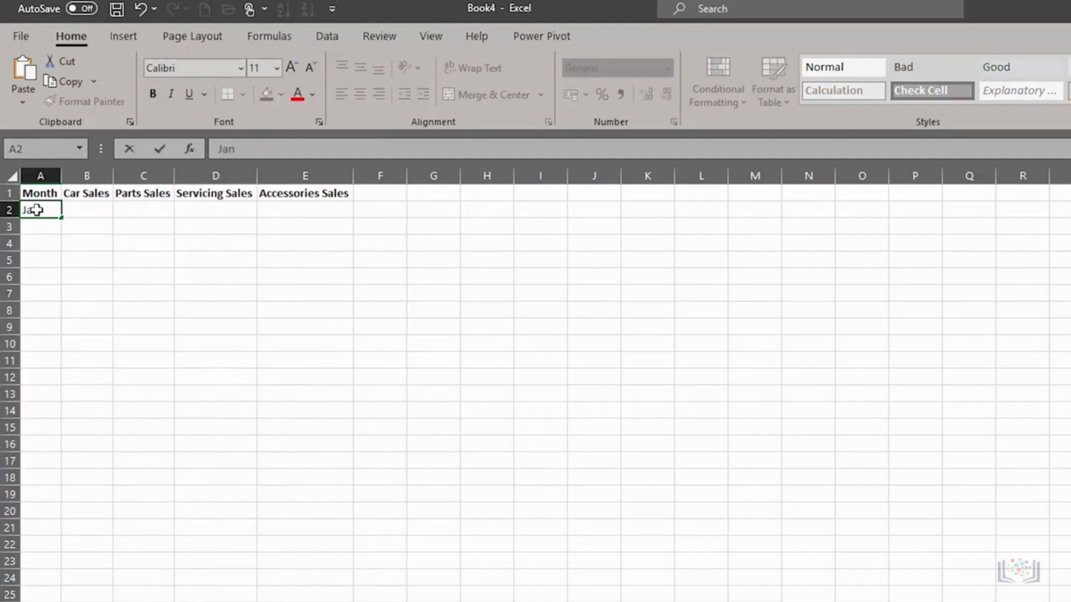
pyautogui.press('Return')
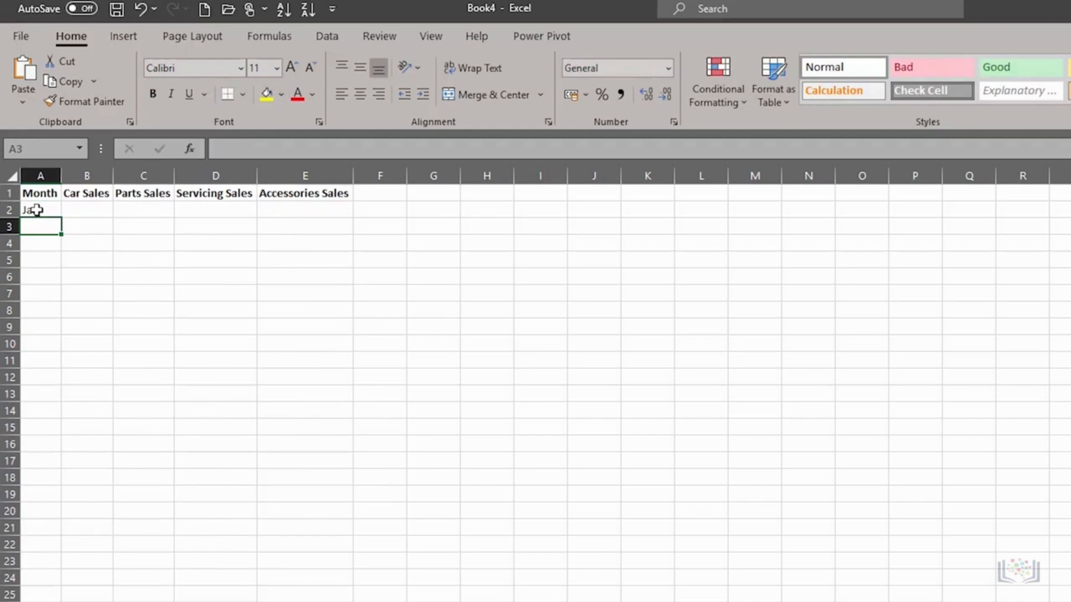
pyautogui.write('Feb')
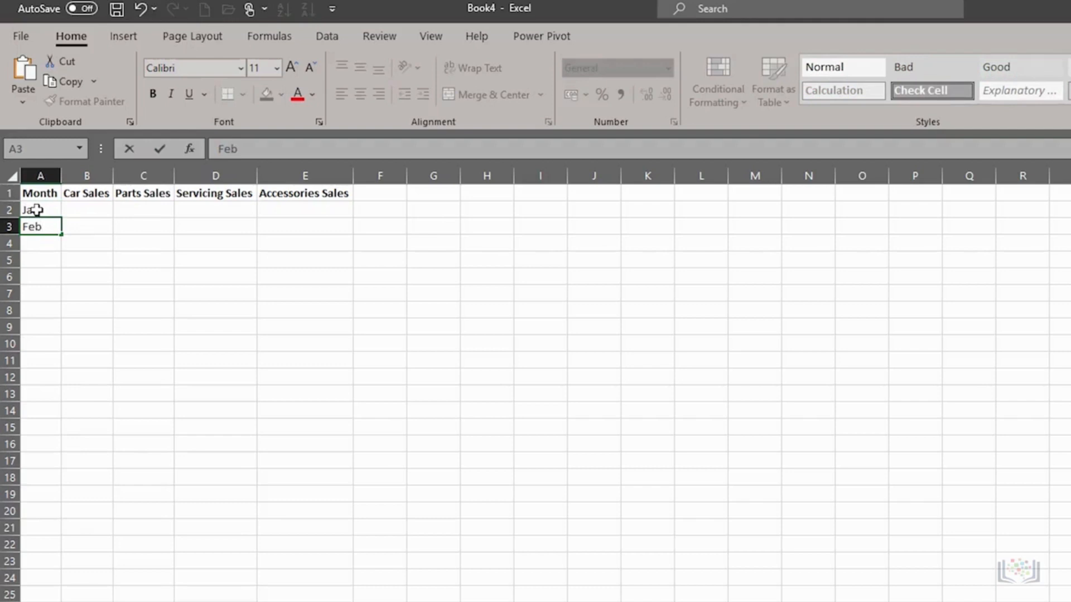
pyautogui.press('Return')
pyautogui.write('Mar')
pyautogui.press('Return')
pyautogui.write('Ap')
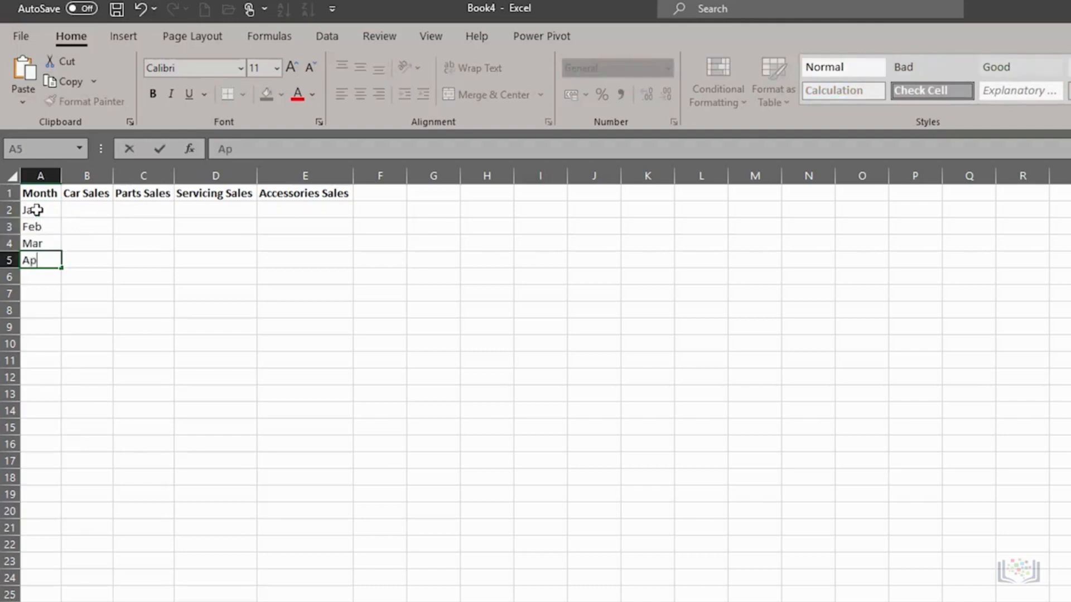
pyautogui.write('r')
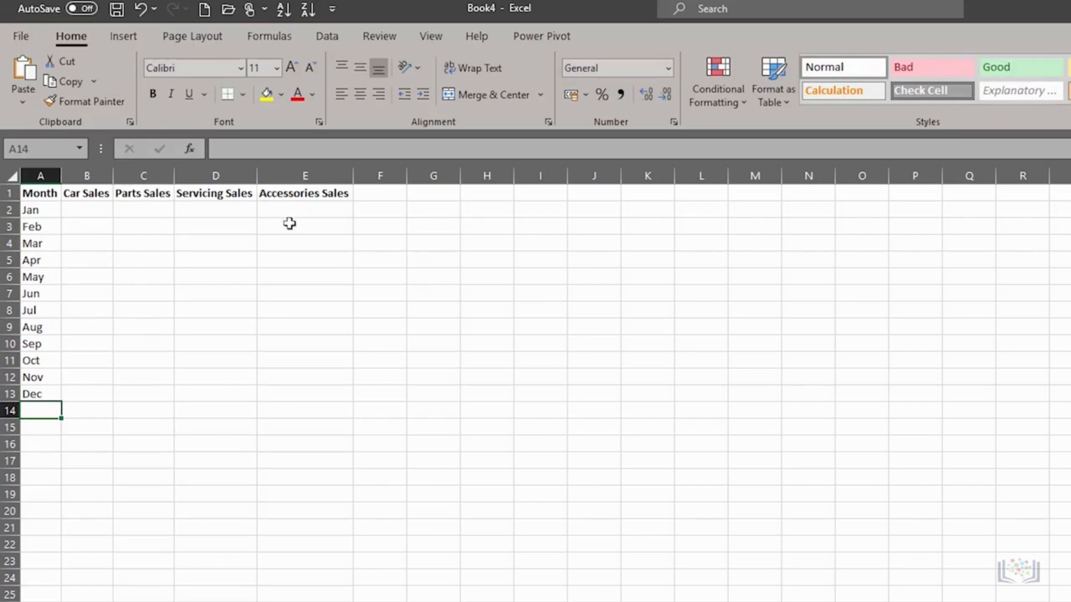
pyautogui.click(218, 193)
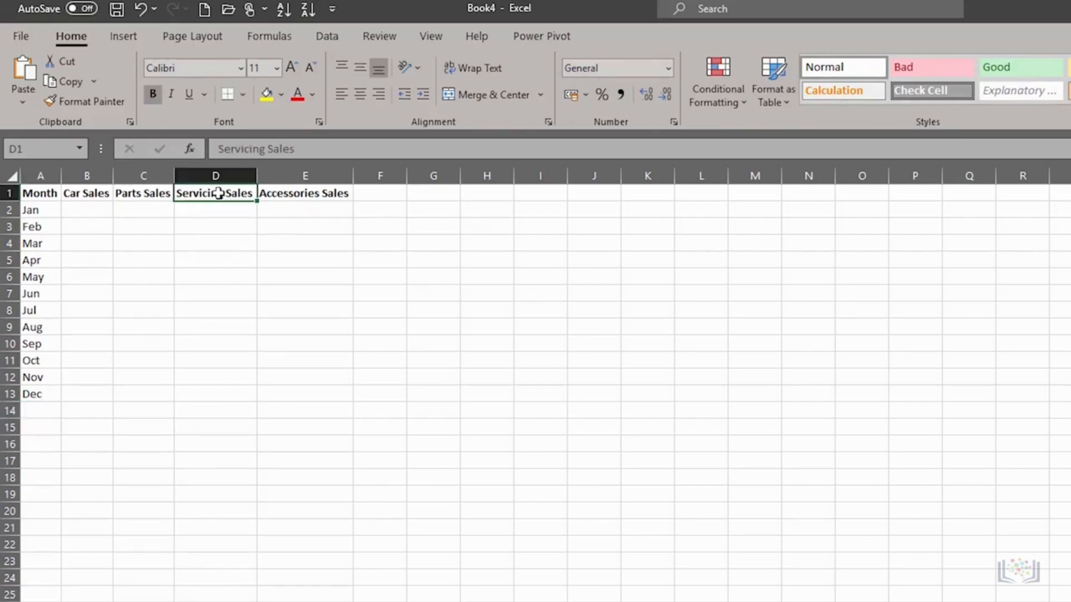
# Step: Attempt in-cell edits of the D1 header with F2, then undo and cancel, keeping 'Servicing Sales'
pyautogui.write('Servicing')
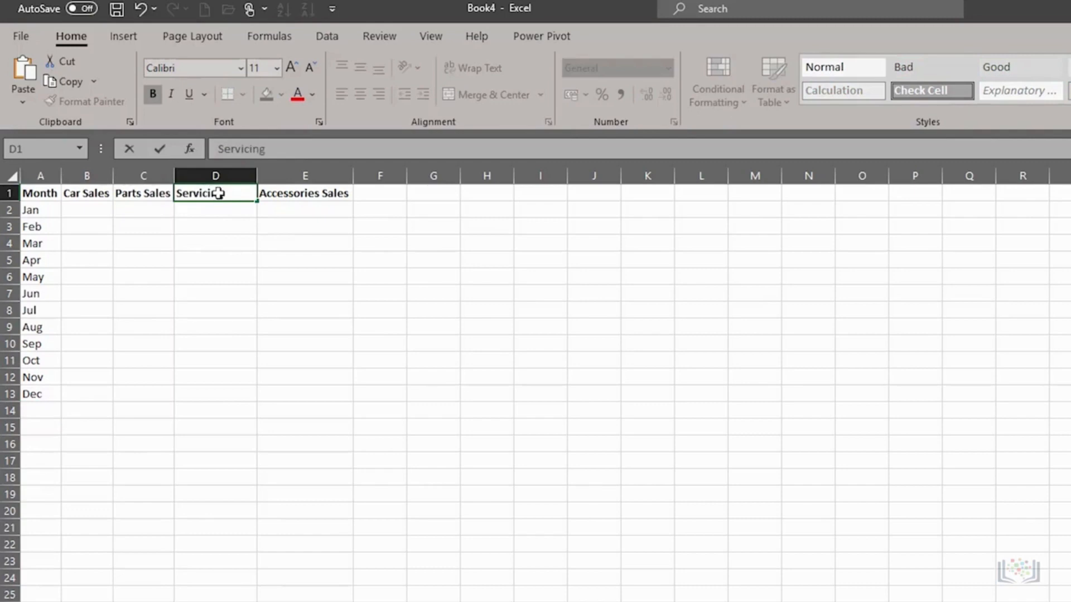
pyautogui.press('Escape')
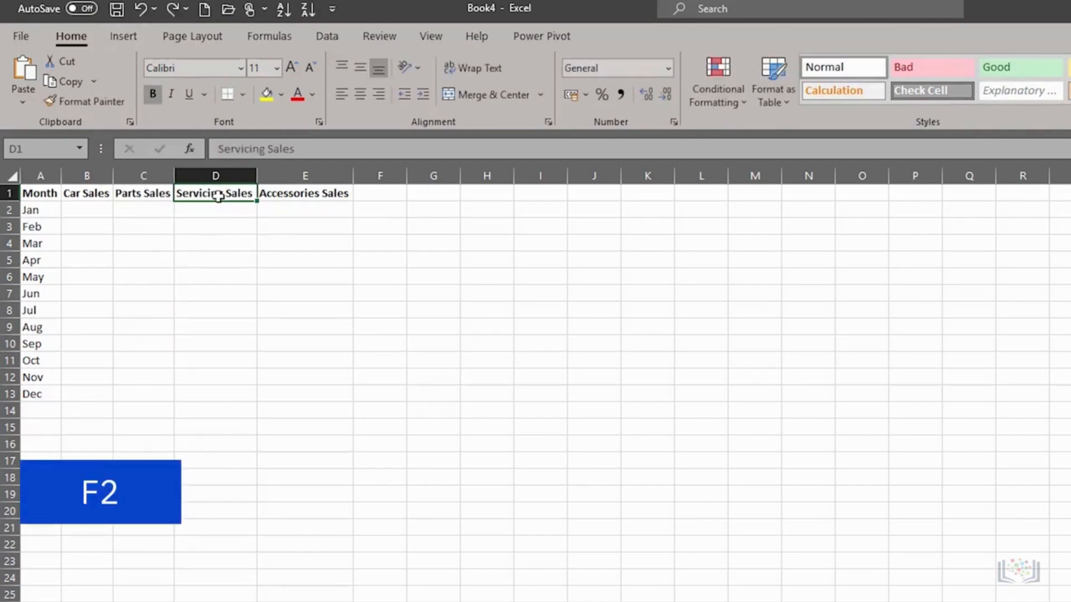
pyautogui.press('F2')
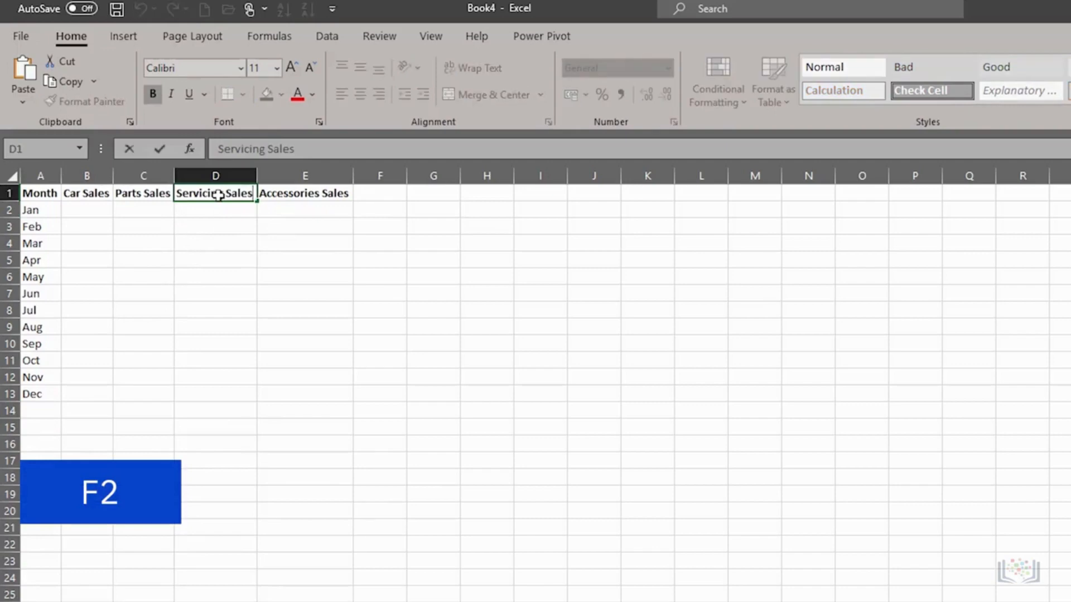
pyautogui.press('BackSpace')
pyautogui.press('BackSpace')
pyautogui.press('BackSpace')
pyautogui.press('BackSpace')
pyautogui.press('BackSpace')
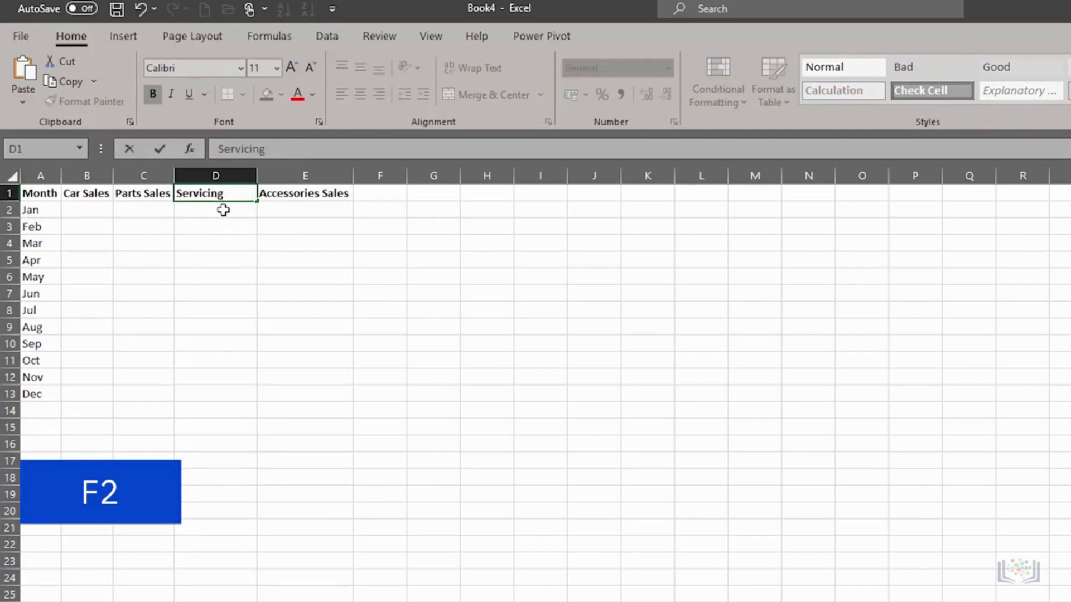
pyautogui.press('Return')
pyautogui.hotkey('ctrl', 'z')
pyautogui.press('F2')
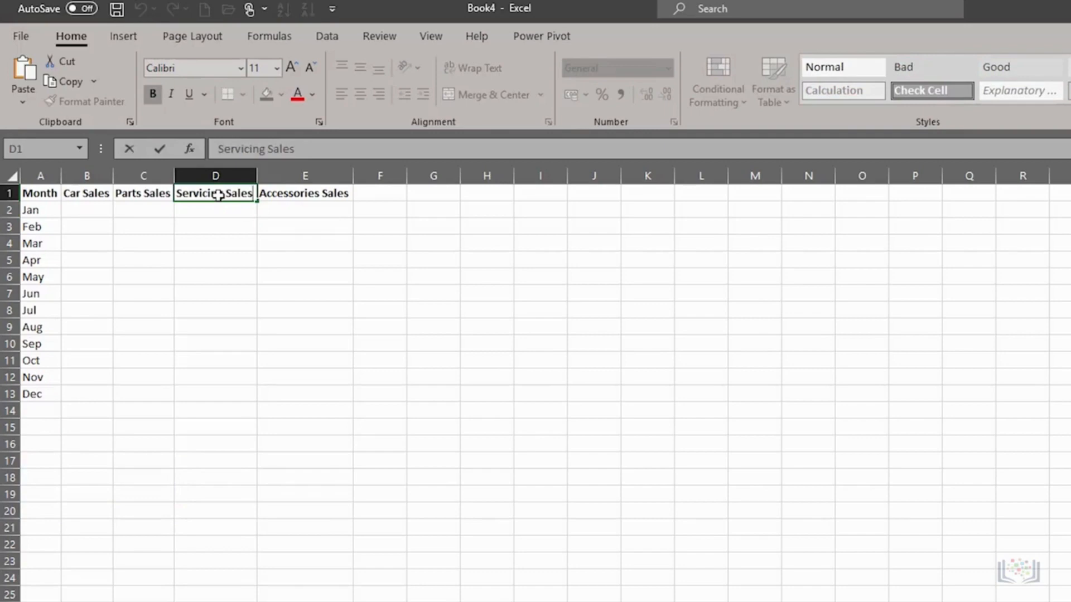
pyautogui.press('BackSpace')
pyautogui.press('BackSpace')
pyautogui.press('BackSpace')
pyautogui.press('BackSpace')
pyautogui.press('BackSpace')
pyautogui.press('Escape')
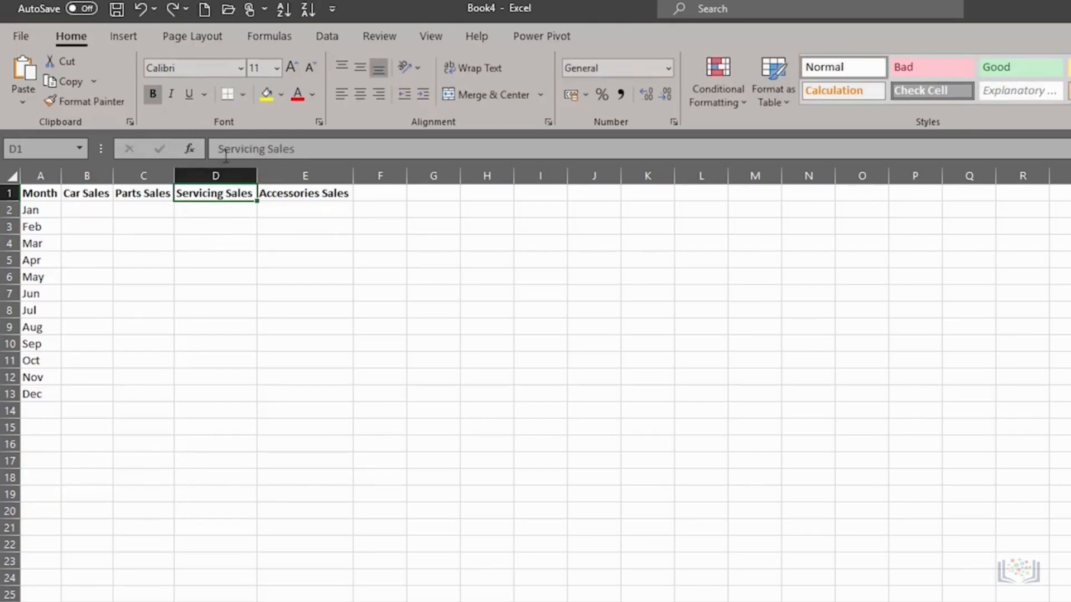
# Step: Shorten the D1 header to 'Servicing' in the formula bar
pyautogui.click(252, 148)
pyautogui.click(308, 148)
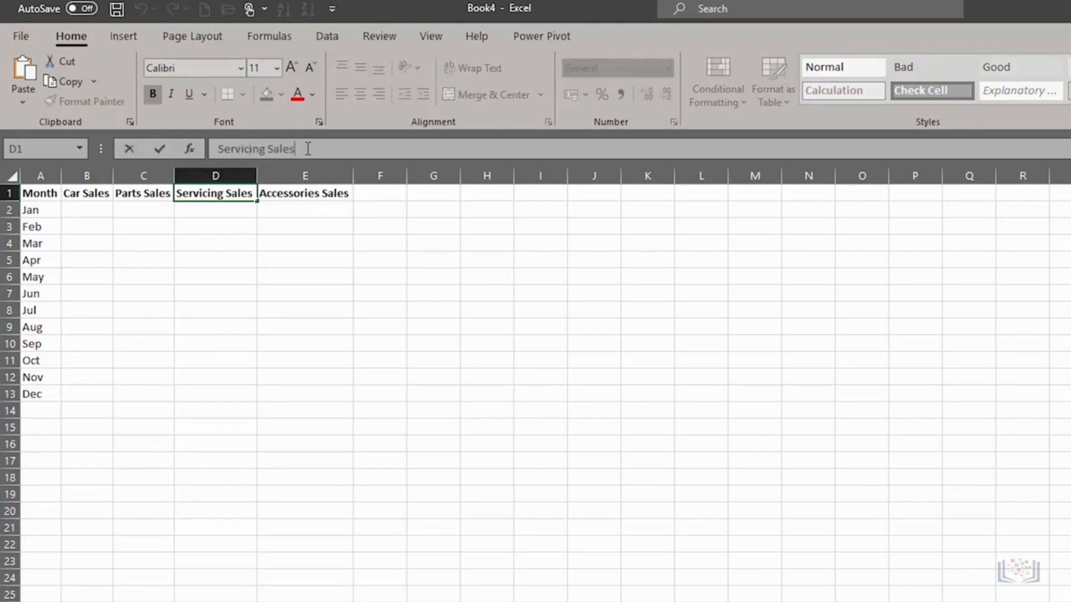
pyautogui.press('BackSpace')
pyautogui.press('BackSpace')
pyautogui.press('BackSpace')
pyautogui.press('BackSpace')
pyautogui.press('BackSpace')
pyautogui.press('BackSpace')
pyautogui.press('BackSpace')
pyautogui.write('g')
pyautogui.press('Return')
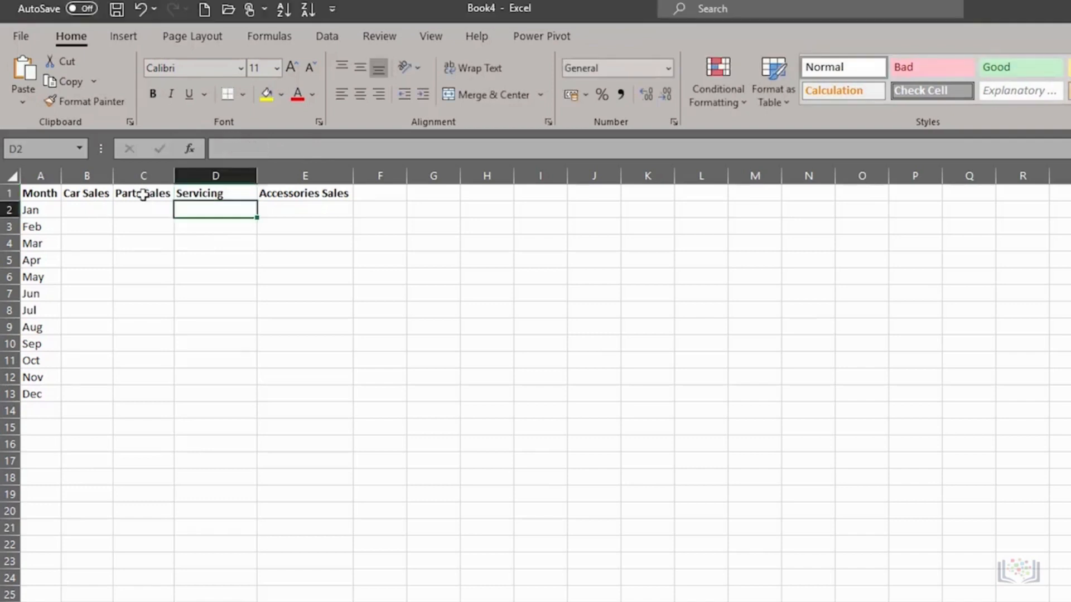
# Step: Trim C1 to 'Parts' and begin editing the 'Accessories Sales' header in E1
pyautogui.click(144, 194)
pyautogui.click(282, 154)
pyautogui.press('BackSpace')
pyautogui.press('BackSpace')
pyautogui.press('BackSpace')
pyautogui.press('BackSpace')
pyautogui.press('BackSpace')
pyautogui.press('BackSpace')
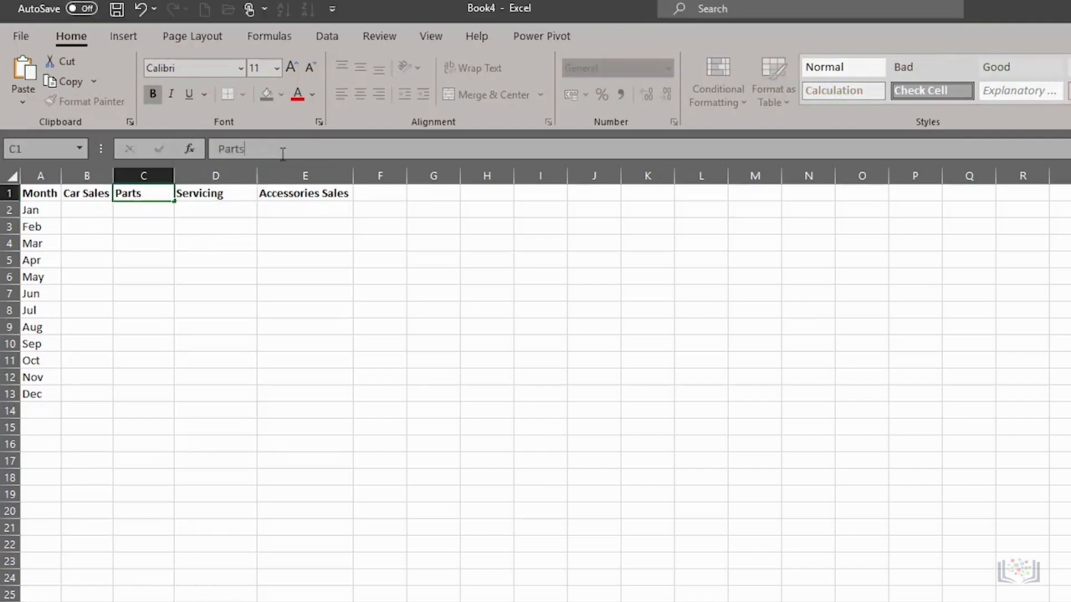
pyautogui.press('Return')
pyautogui.click(310, 193)
pyautogui.click(318, 154)
pyautogui.press('BackSpace')
pyautogui.press('BackSpace')
pyautogui.press('BackSpace')
pyautogui.press('BackSpace')
pyautogui.press('BackSpace')
pyautogui.press('BackSpace')
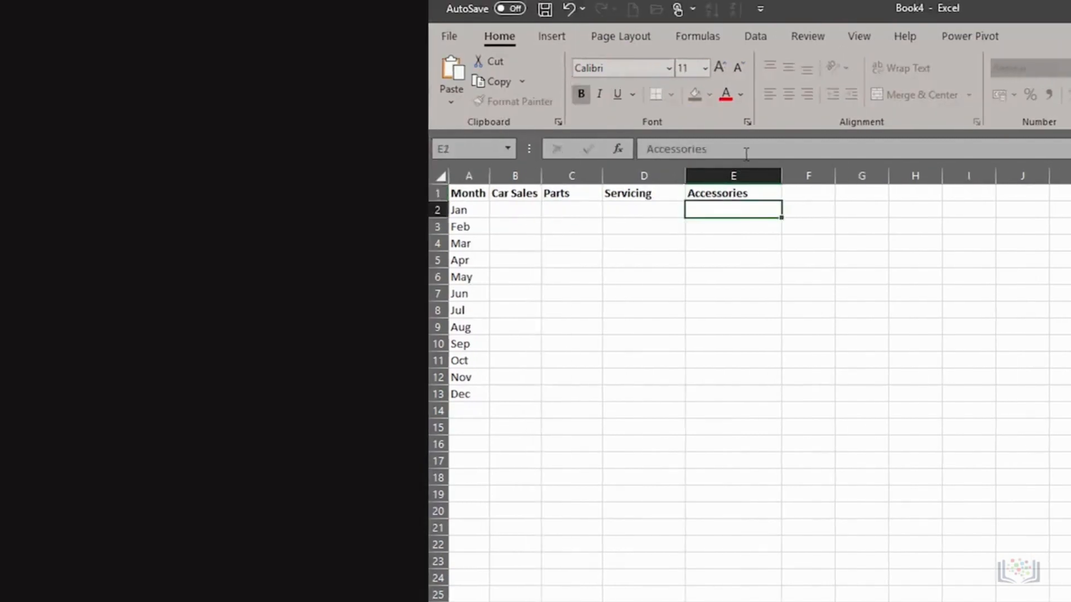